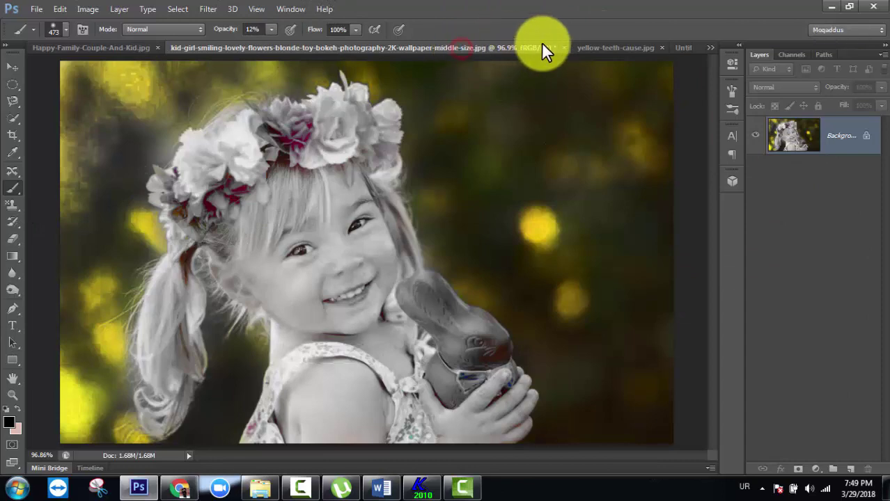
Close the smiling-girl photo and the blutenduo flower image without saving their changes
{"action": "left_click", "coordinate": [562, 47]}
{"action": "left_click", "coordinate": [457, 188]}
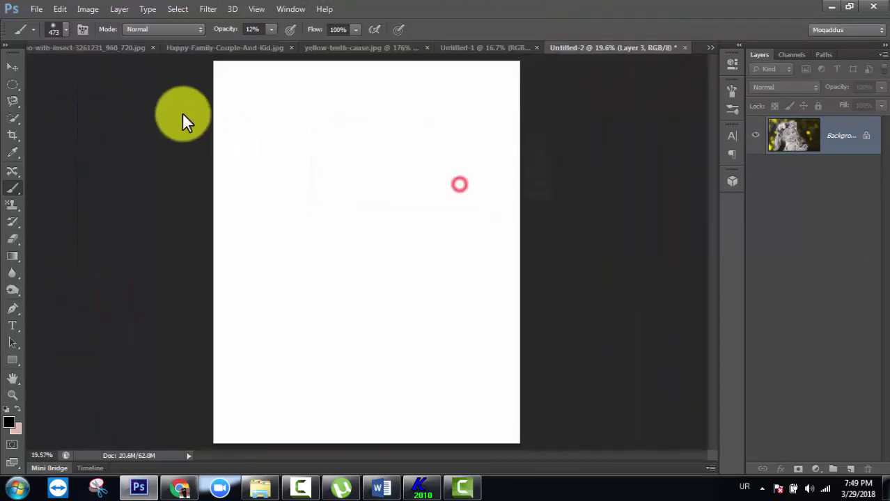
{"action": "left_click", "coordinate": [138, 49]}
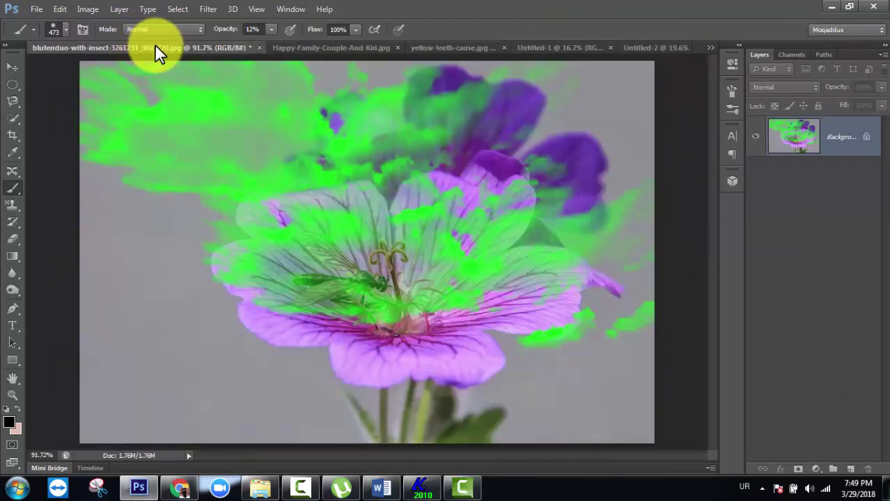
{"action": "left_click", "coordinate": [259, 47]}
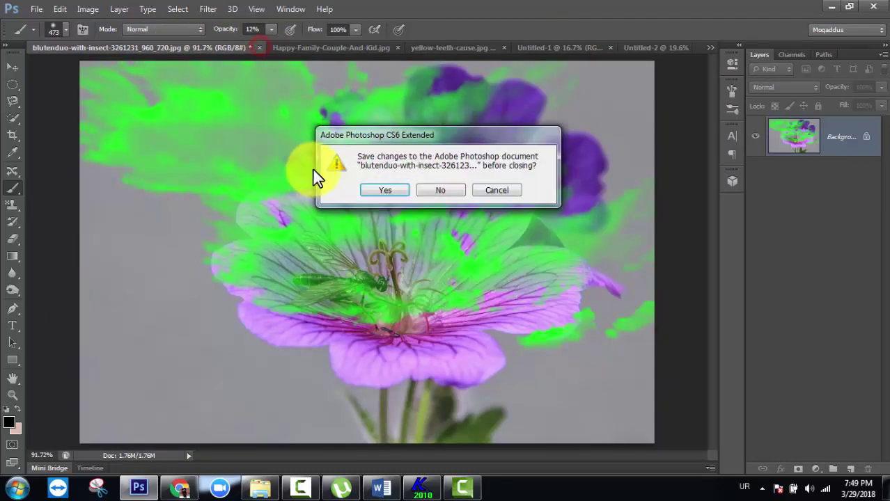
{"action": "left_click", "coordinate": [439, 191]}
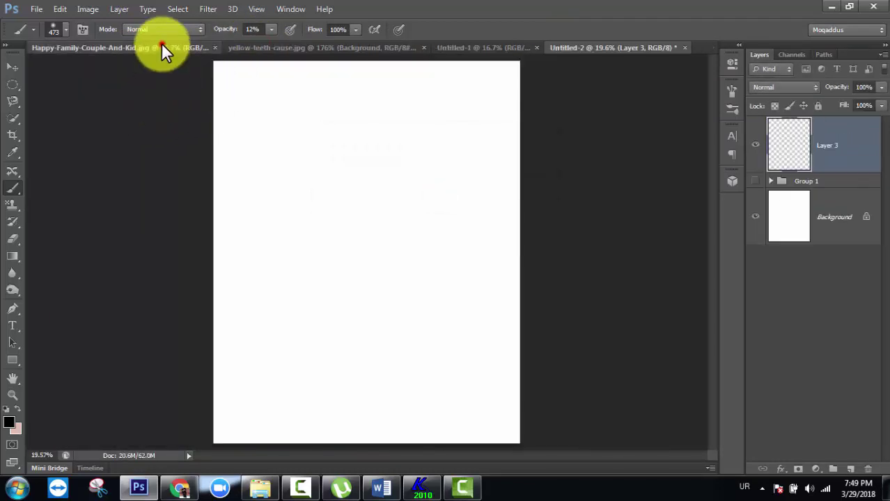
Look through the remaining open documents, return to yellow-teeth-cause.jpg and activate the Dodge Tool
{"action": "left_click", "coordinate": [162, 47]}
{"action": "left_click", "coordinate": [250, 47]}
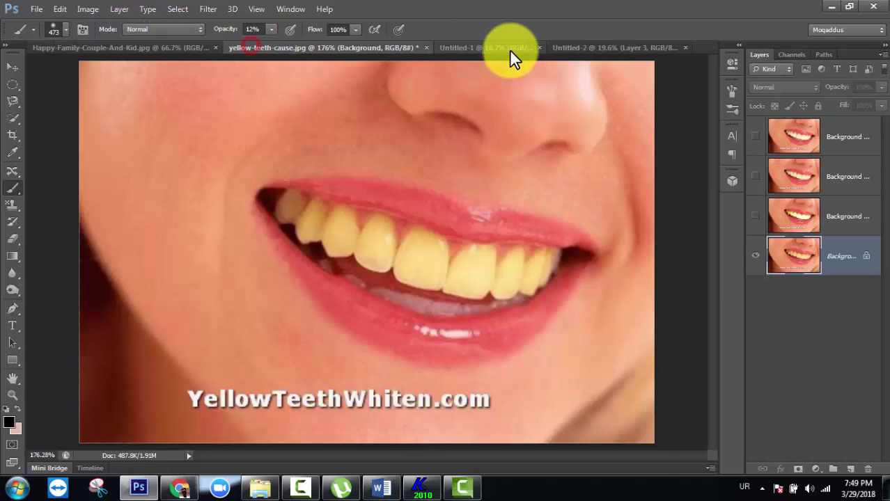
{"action": "left_click", "coordinate": [611, 46]}
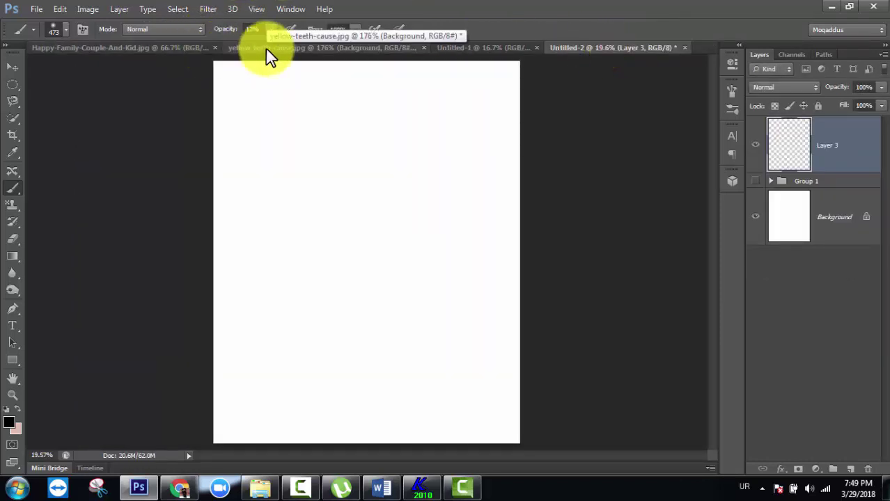
{"action": "left_click", "coordinate": [265, 48]}
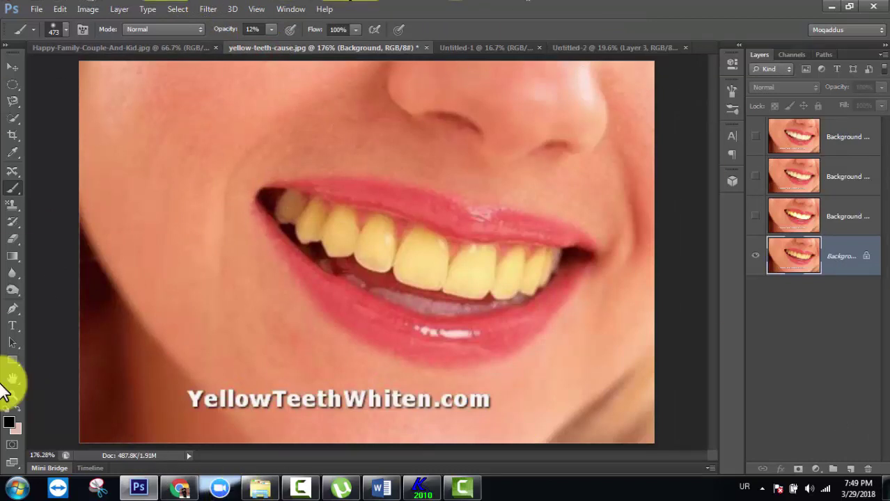
{"action": "left_click", "coordinate": [16, 290]}
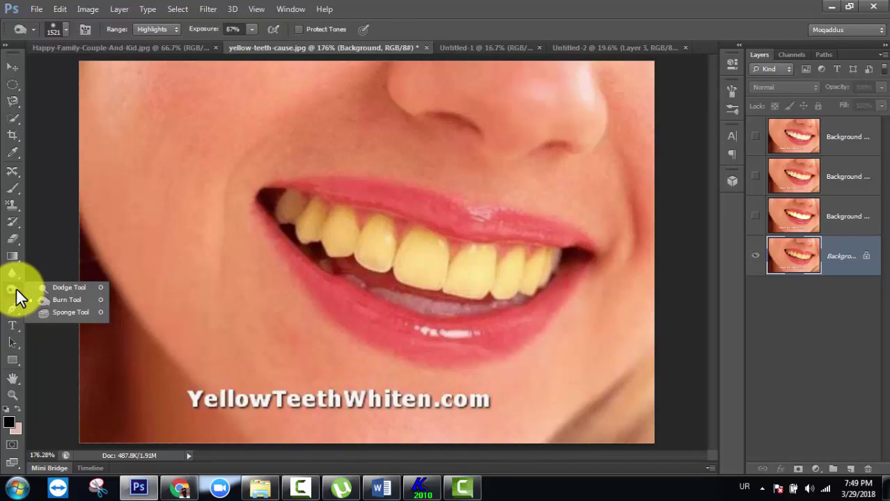
{"action": "left_click", "coordinate": [69, 287]}
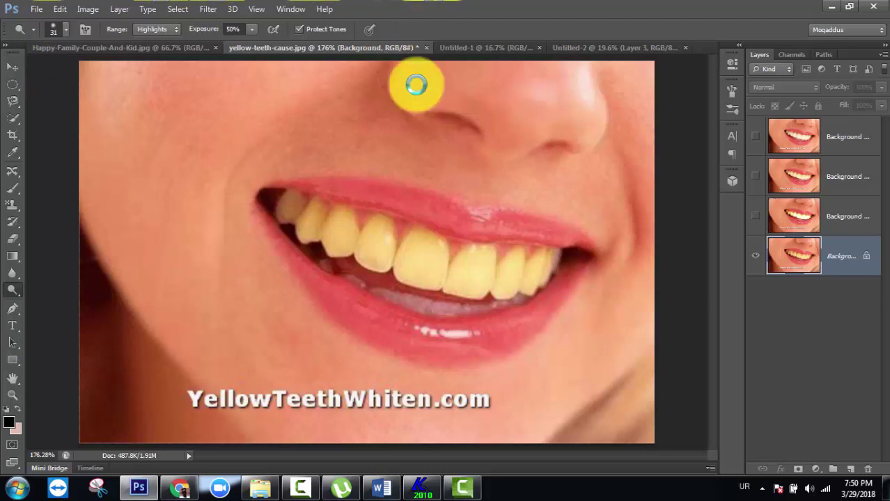
Create a new document with the Default Photoshop Size preset and fit it to the window
{"action": "key", "text": "ctrl+n"}
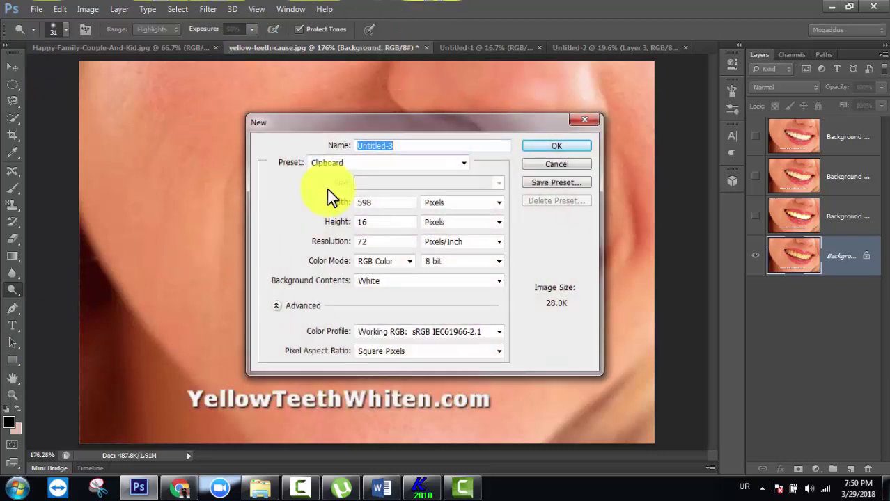
{"action": "left_click", "coordinate": [468, 167]}
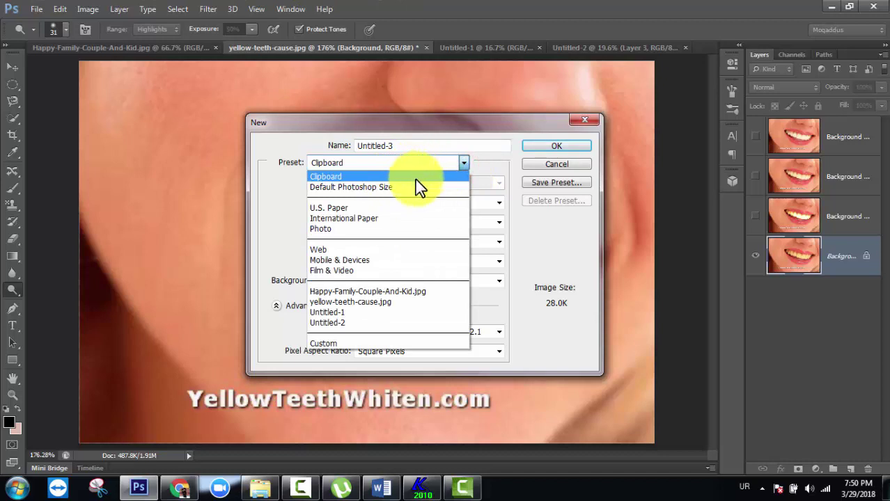
{"action": "left_click", "coordinate": [417, 187]}
{"action": "key", "text": "Escape"}
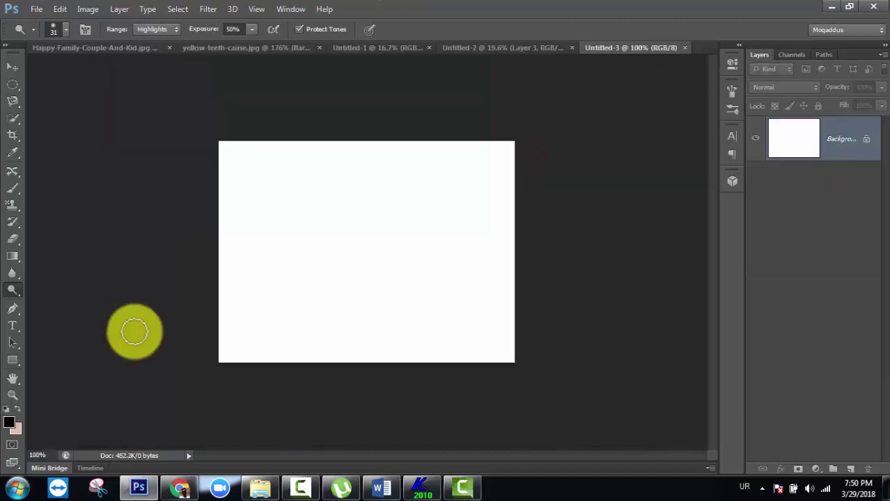
{"action": "key", "text": "ctrl+0"}
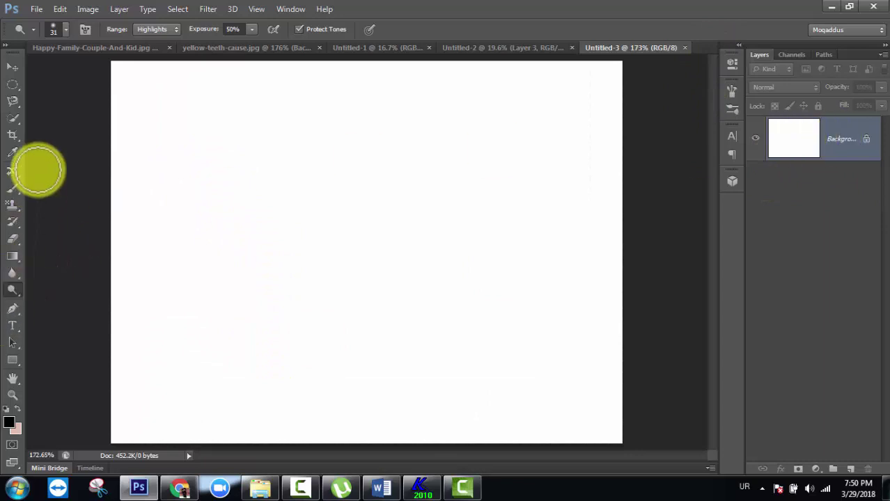
Activate the Brush Tool and set the foreground colour to bright green, 00ff06
{"action": "left_click", "coordinate": [10, 188]}
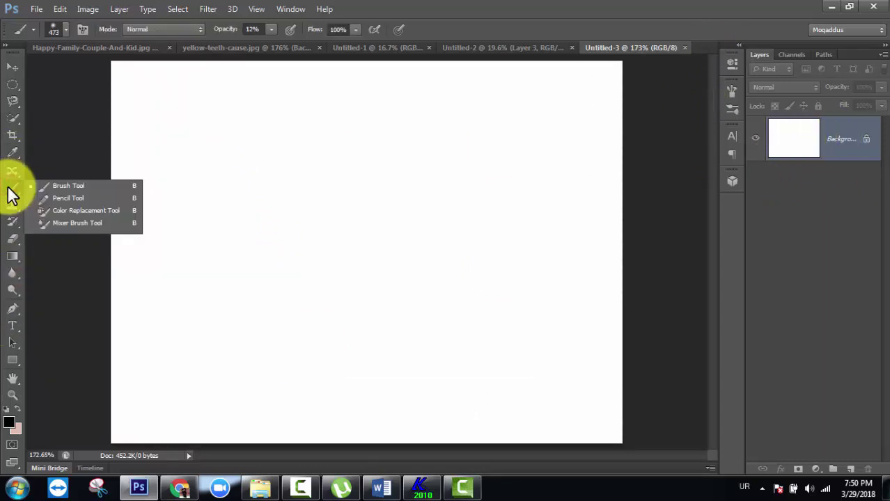
{"action": "left_click", "coordinate": [52, 188]}
{"action": "left_click", "coordinate": [9, 428]}
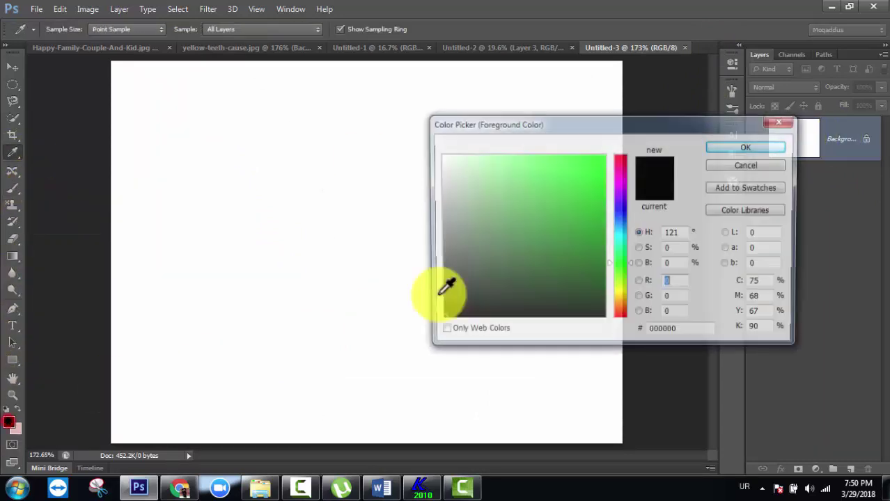
{"action": "left_click_drag", "start_coordinate": [566, 202], "coordinate": [606, 154]}
{"action": "left_click", "coordinate": [738, 151]}
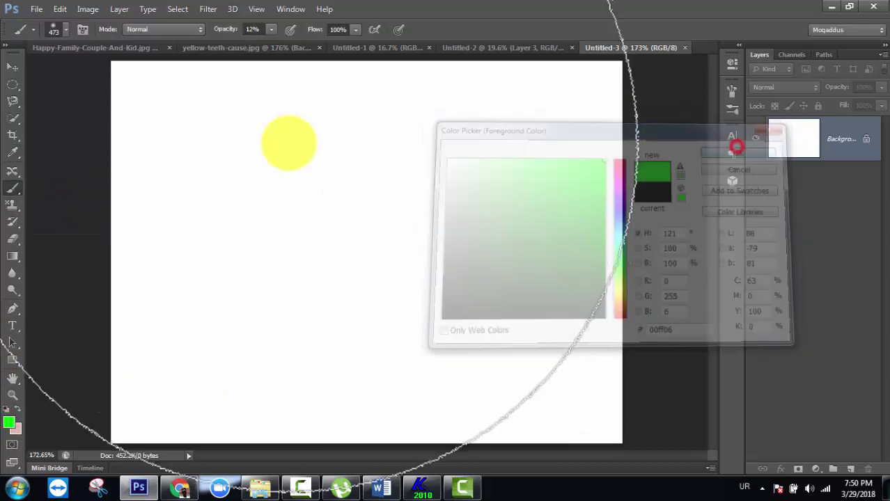
Paint a large green area over most of the canvas with a soft 97 px brush at 100% opacity
{"action": "right_click", "coordinate": [275, 140]}
{"action": "left_click", "coordinate": [360, 169]}
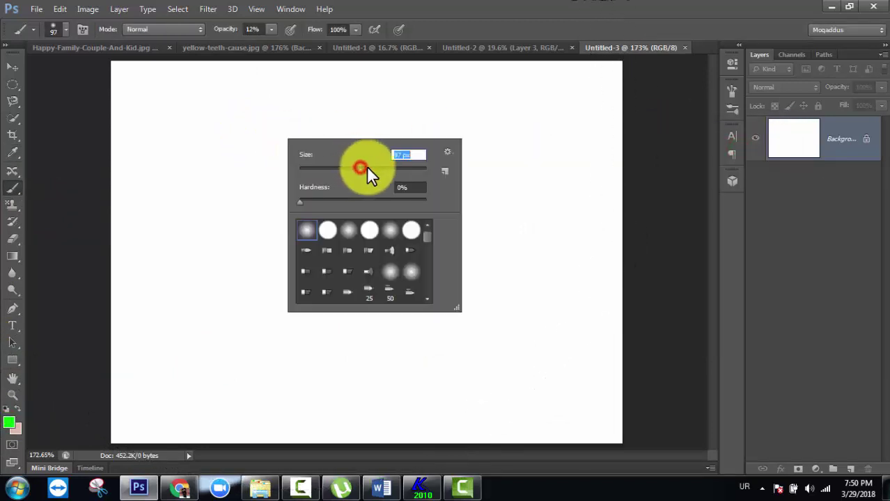
{"action": "left_click", "coordinate": [544, 28]}
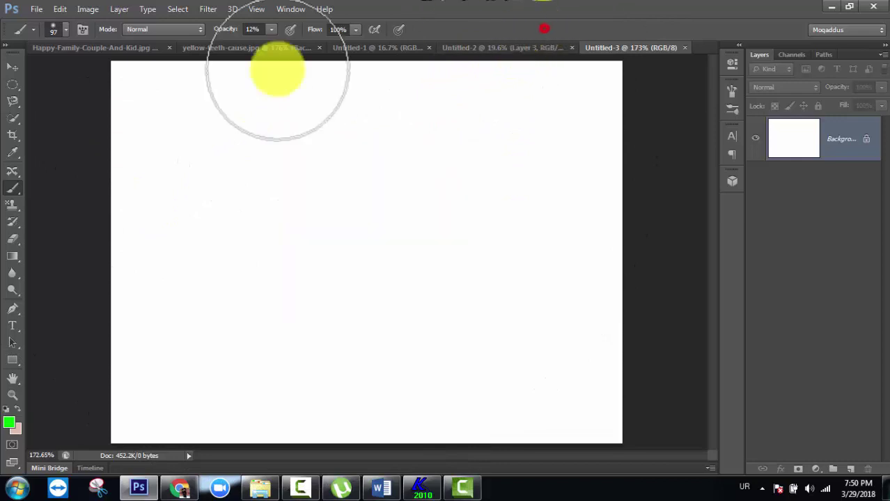
{"action": "left_click_drag", "start_coordinate": [225, 35], "coordinate": [328, 35]}
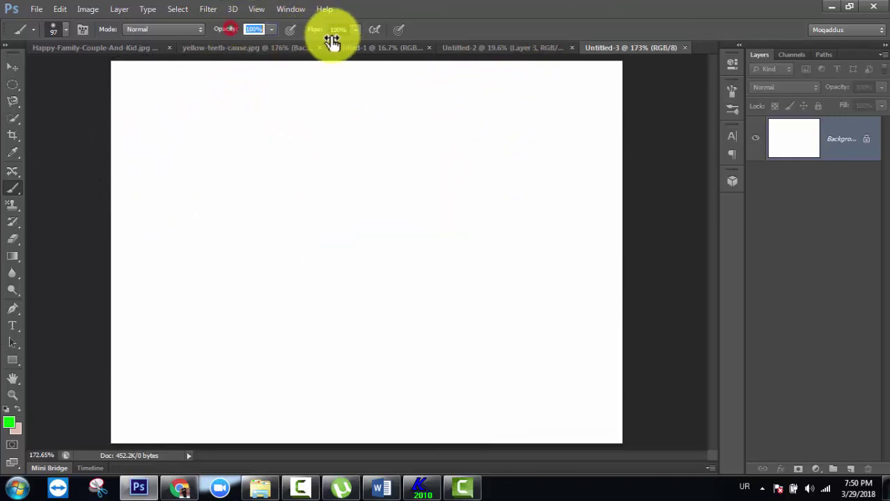
{"action": "left_click", "coordinate": [225, 157]}
{"action": "mouse_move", "coordinate": [238, 151]}
{"action": "left_mouse_down"}
{"action": "mouse_move", "coordinate": [217, 228]}
{"action": "mouse_move", "coordinate": [598, 317]}
{"action": "mouse_move", "coordinate": [471, 368]}
{"action": "mouse_move", "coordinate": [284, 252]}
{"action": "mouse_move", "coordinate": [543, 103]}
{"action": "mouse_move", "coordinate": [198, 322]}
{"action": "mouse_move", "coordinate": [164, 461]}
{"action": "left_mouse_up"}
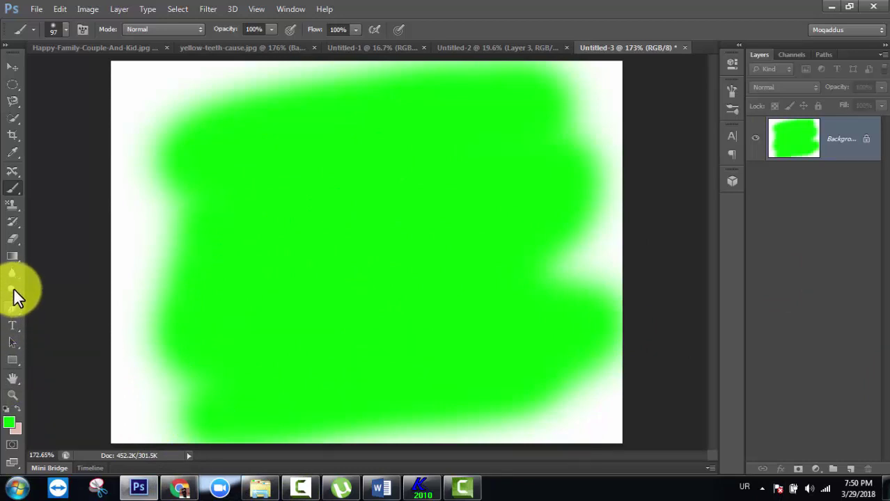
Activate the Dodge Tool for the green-painted canvas
{"action": "left_click", "coordinate": [12, 287]}
{"action": "right_click", "coordinate": [13, 286]}
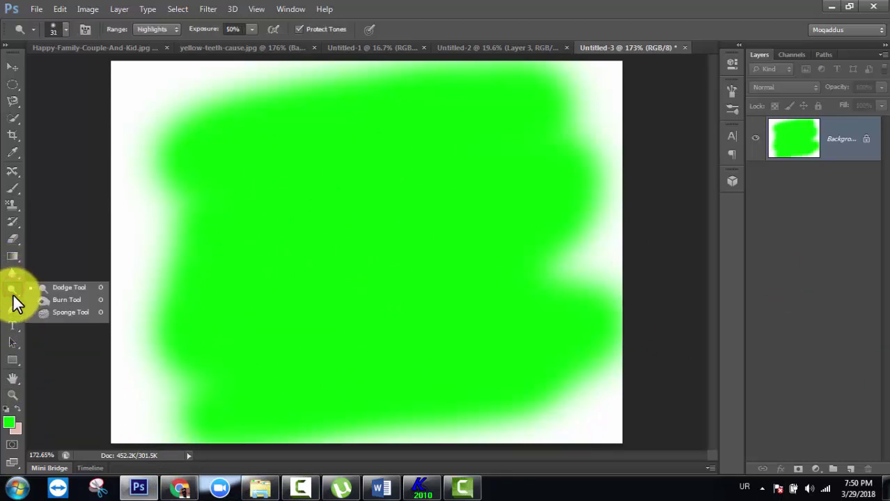
{"action": "left_click", "coordinate": [70, 288]}
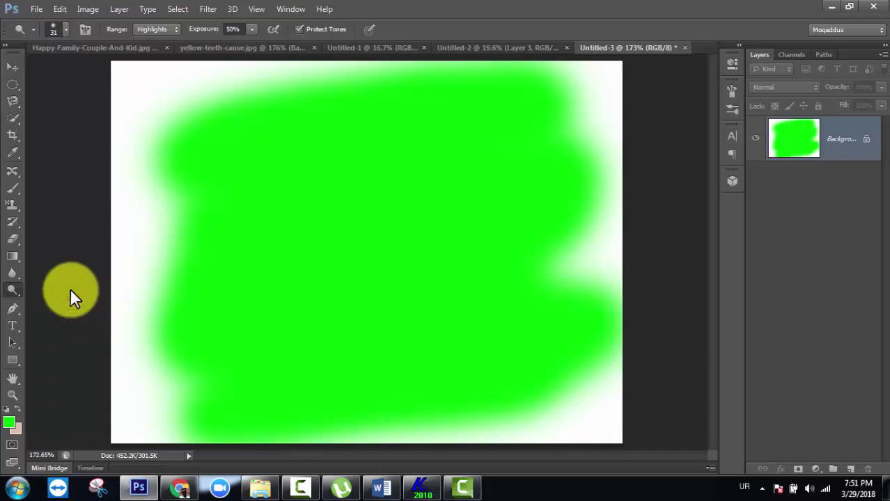
{"action": "left_click", "coordinate": [14, 289]}
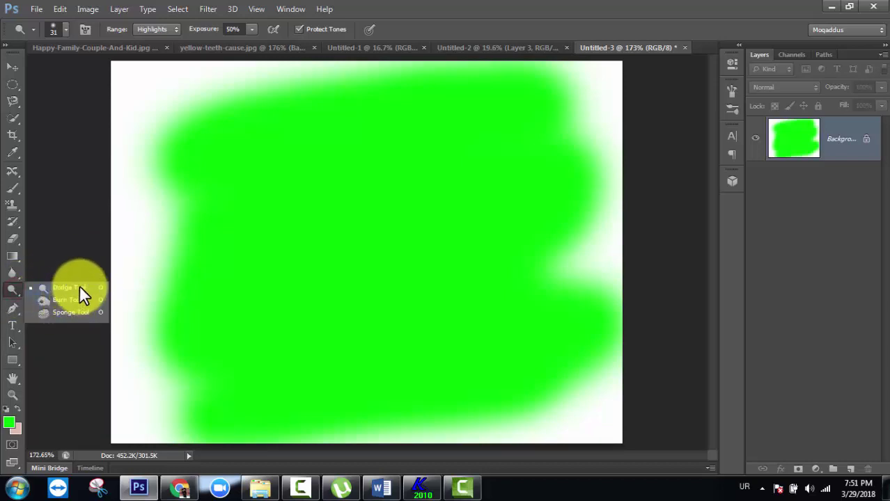
{"action": "left_click", "coordinate": [79, 284]}
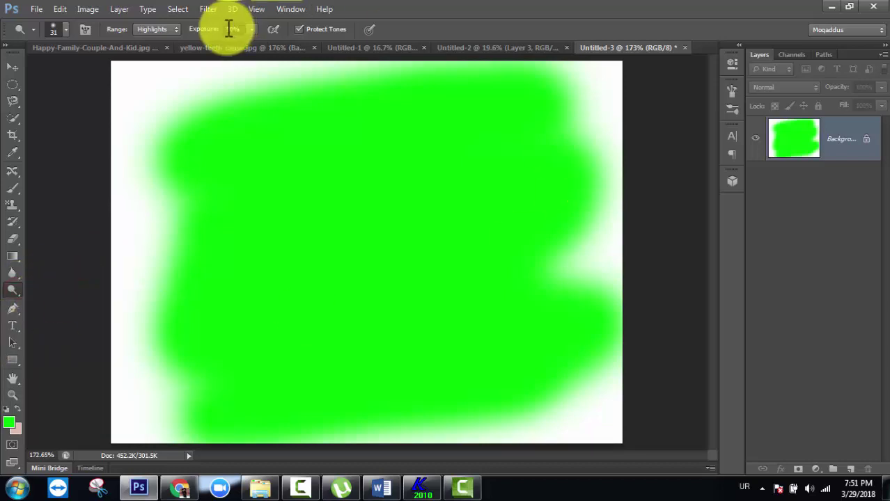
Set the Dodge Tool's brush size to 12 px
{"action": "left_click", "coordinate": [165, 29]}
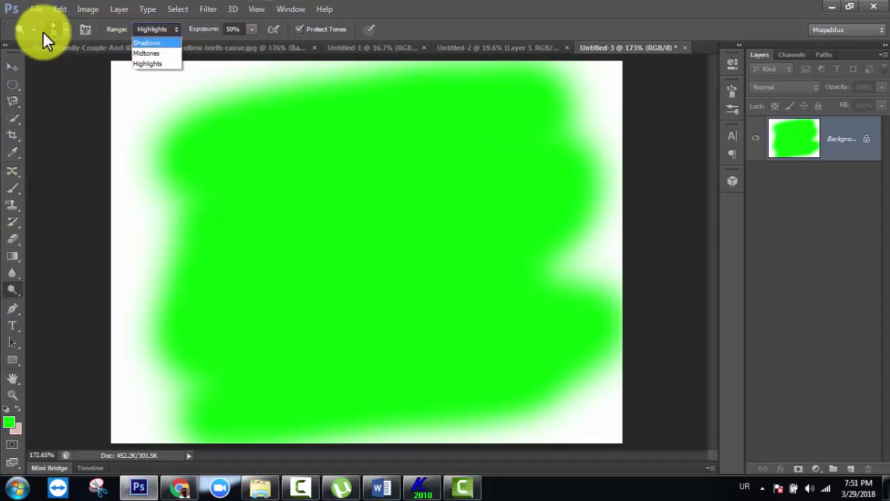
{"action": "left_click", "coordinate": [65, 28]}
{"action": "left_click", "coordinate": [66, 28]}
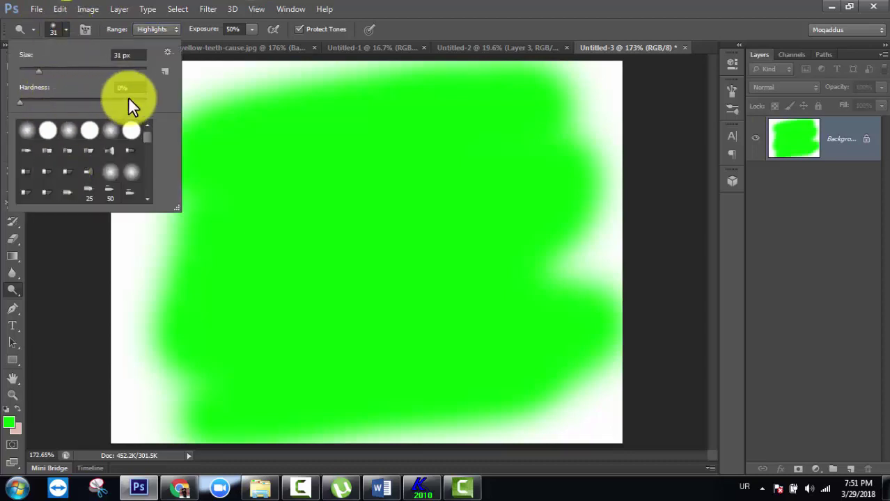
{"action": "scroll", "coordinate": [128, 103], "scroll_direction": "down", "scroll_amount": 4}
{"action": "scroll", "coordinate": [127, 104], "scroll_direction": "up", "scroll_amount": 4}
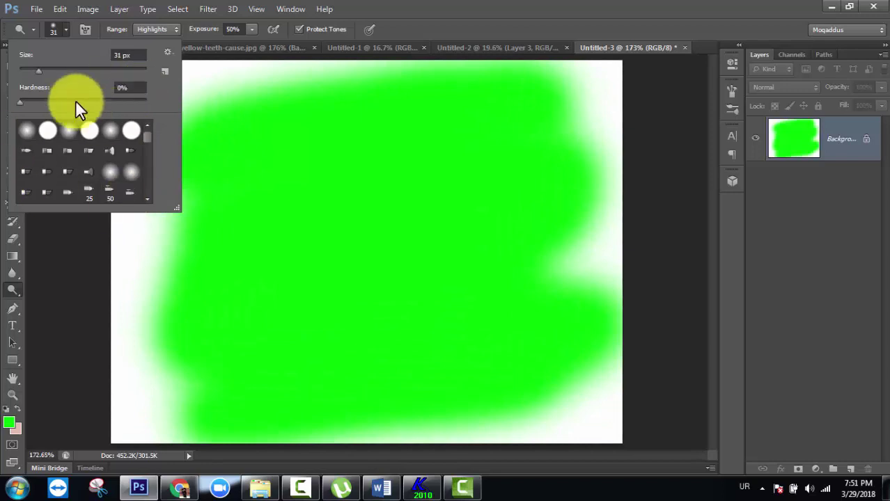
{"action": "left_click_drag", "start_coordinate": [46, 71], "coordinate": [27, 70]}
{"action": "mouse_move", "coordinate": [147, 138]}
{"action": "left_mouse_down"}
{"action": "mouse_move", "coordinate": [148, 154]}
{"action": "mouse_move", "coordinate": [145, 136]}
{"action": "left_mouse_up"}
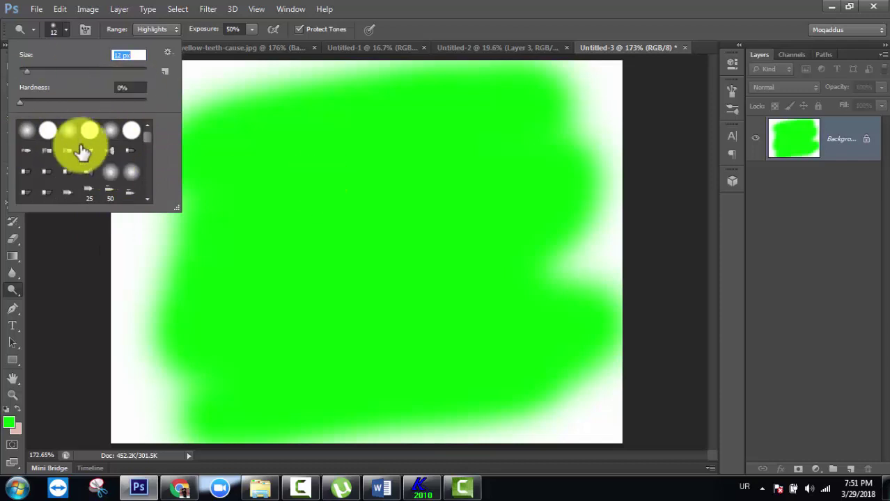
{"action": "left_click", "coordinate": [119, 28]}
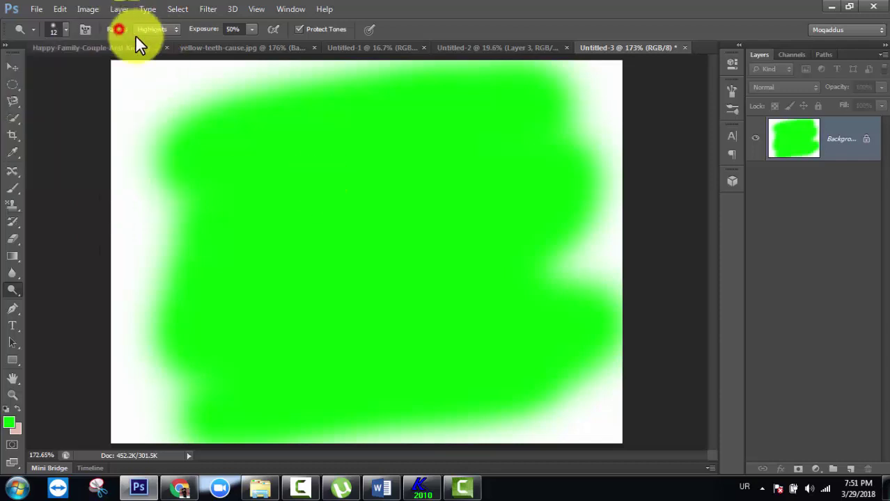
Try the Midtones range for the Dodge Tool, then set the range to Shadows
{"action": "left_click", "coordinate": [155, 30]}
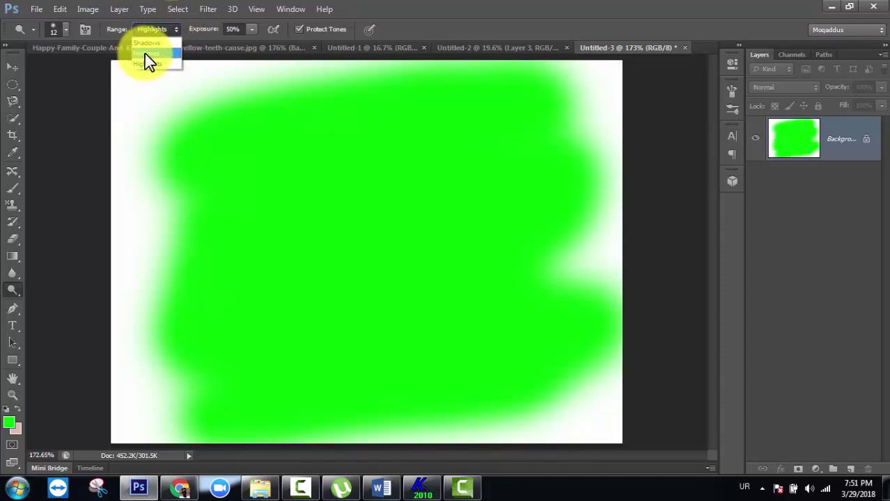
{"action": "left_click", "coordinate": [145, 54]}
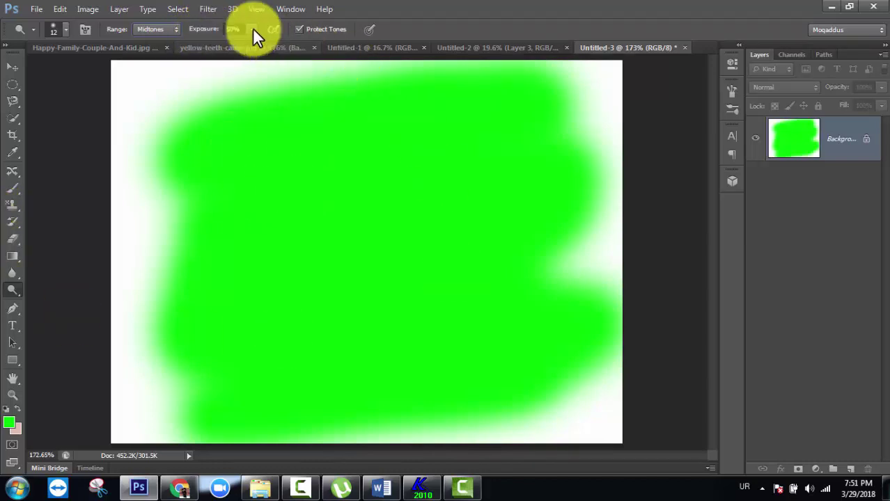
{"action": "left_click", "coordinate": [155, 28]}
{"action": "left_click", "coordinate": [157, 47]}
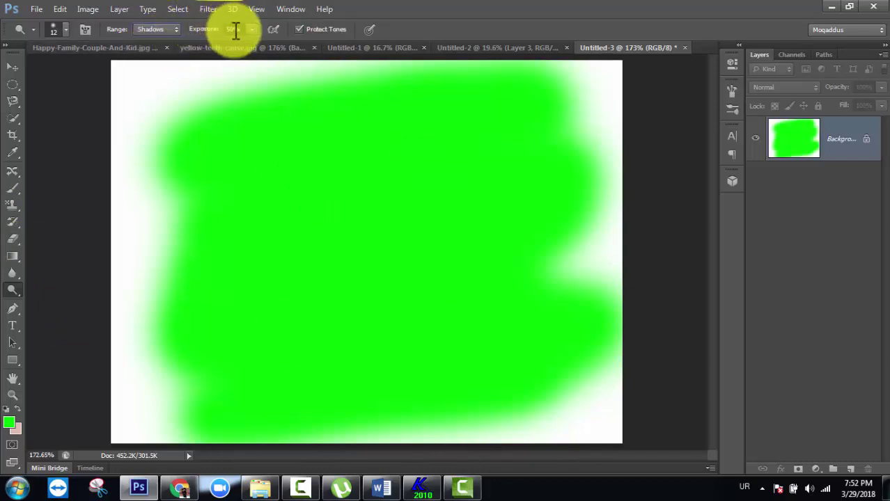
Enlarge the Dodge brush to 65 px and dodge over the green painted area
{"action": "right_click", "coordinate": [203, 202]}
{"action": "left_click_drag", "start_coordinate": [235, 232], "coordinate": [261, 233]}
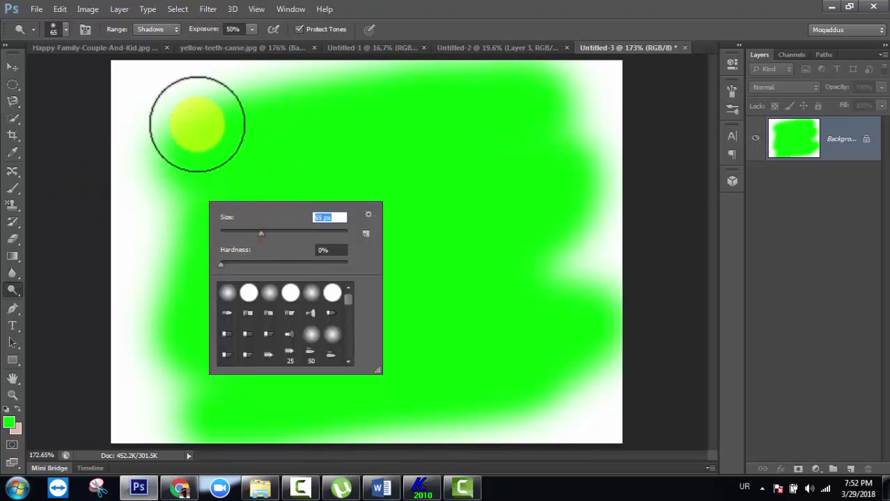
{"action": "left_click", "coordinate": [440, 29]}
{"action": "left_click_drag", "start_coordinate": [223, 181], "coordinate": [253, 200]}
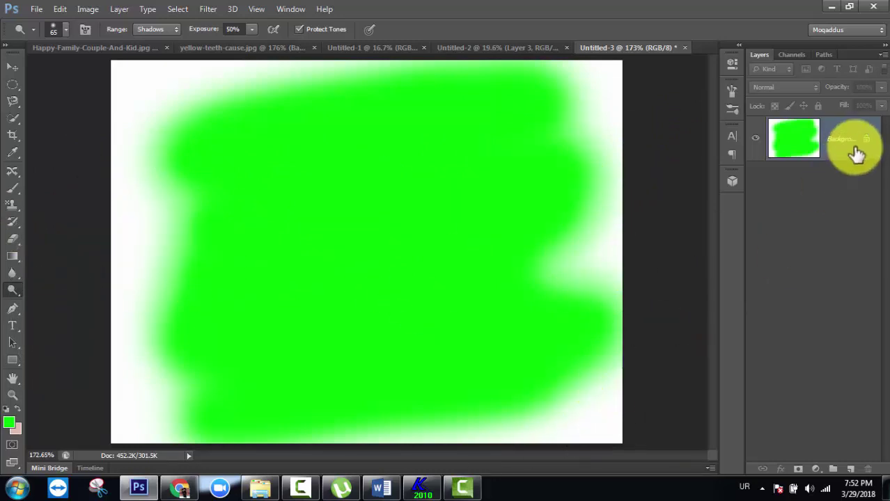
Duplicate the Background layer and dodge the soft edges of the green paint in the Shadows range, using 100% and 53% exposure
{"action": "left_click_drag", "start_coordinate": [849, 139], "coordinate": [851, 469]}
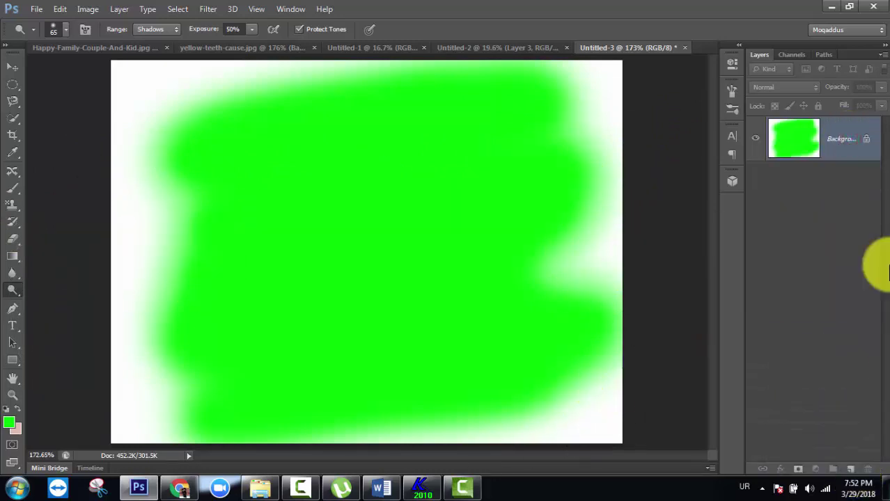
{"action": "left_click", "coordinate": [208, 29]}
{"action": "left_click_drag", "start_coordinate": [231, 34], "coordinate": [292, 42]}
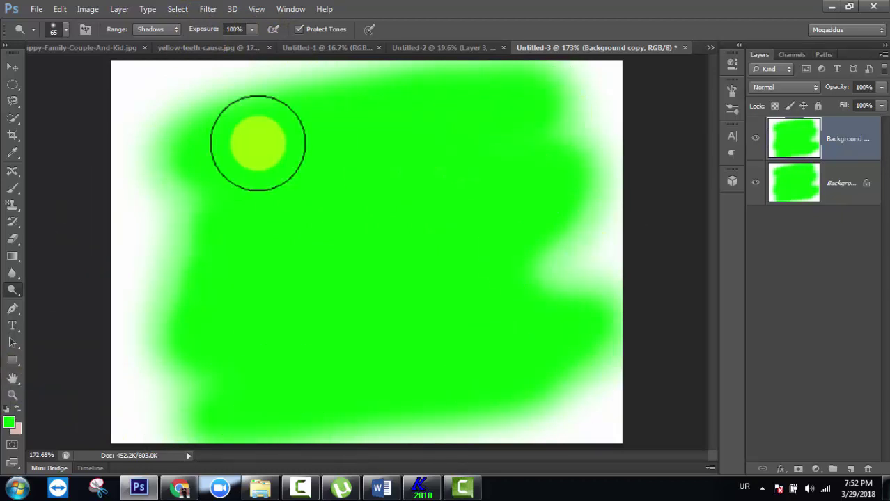
{"action": "left_click", "coordinate": [254, 144]}
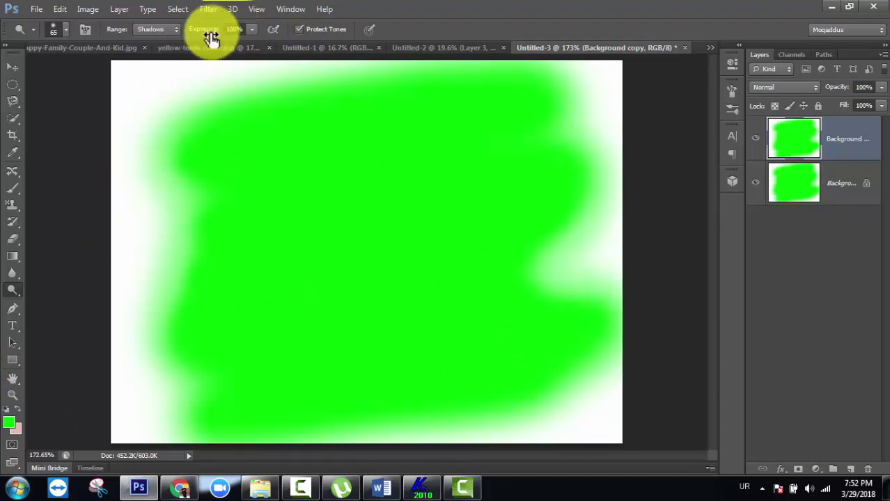
{"action": "left_click_drag", "start_coordinate": [209, 36], "coordinate": [182, 39]}
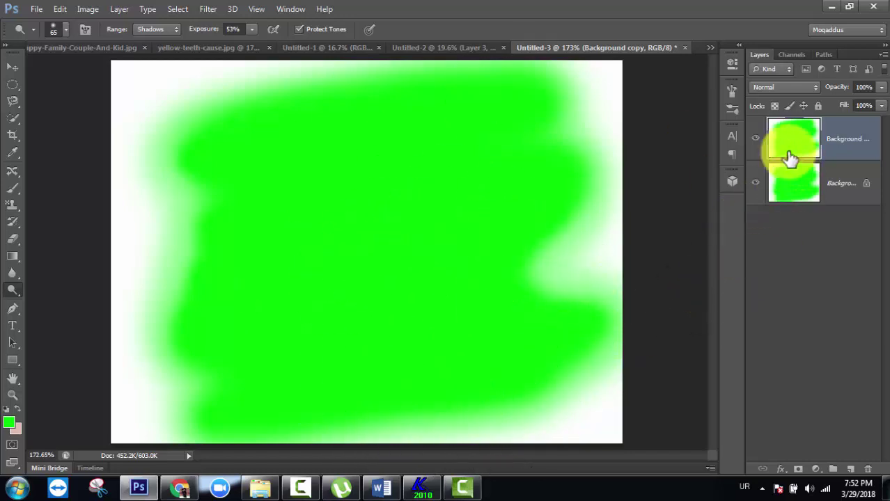
Toggle the duplicate layer's visibility repeatedly to compare the Shadows dodging with the original paint
{"action": "left_click", "coordinate": [755, 138]}
{"action": "left_click", "coordinate": [758, 139]}
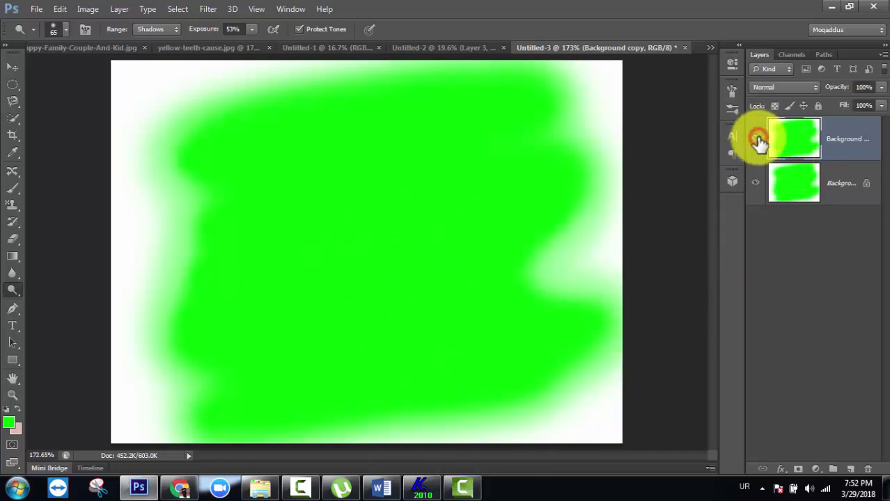
{"action": "left_click", "coordinate": [758, 139]}
{"action": "left_click", "coordinate": [758, 139]}
{"action": "left_click", "coordinate": [758, 139]}
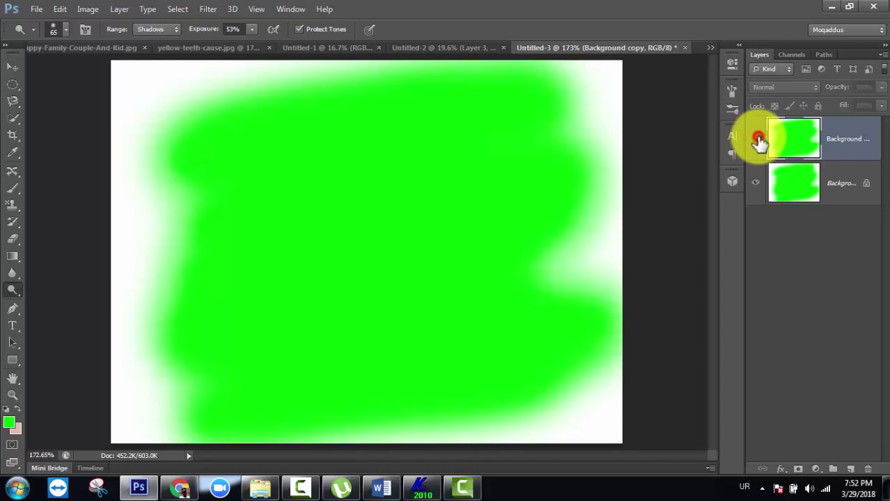
{"action": "left_click", "coordinate": [758, 139]}
{"action": "left_click", "coordinate": [758, 140]}
{"action": "left_click", "coordinate": [758, 139]}
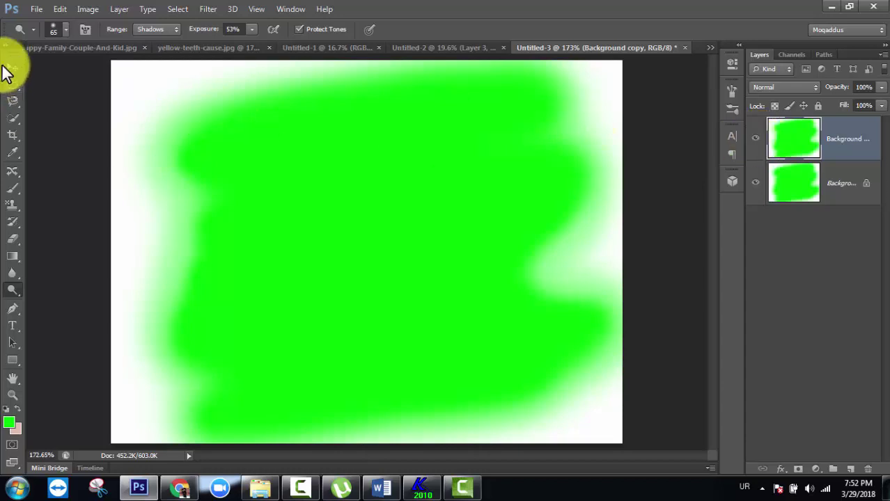
Duplicate the dodged copy layer and dodge the paint's edges in the Midtones range, using 53% and 100% exposure
{"action": "left_click", "coordinate": [158, 28]}
{"action": "left_click", "coordinate": [151, 51]}
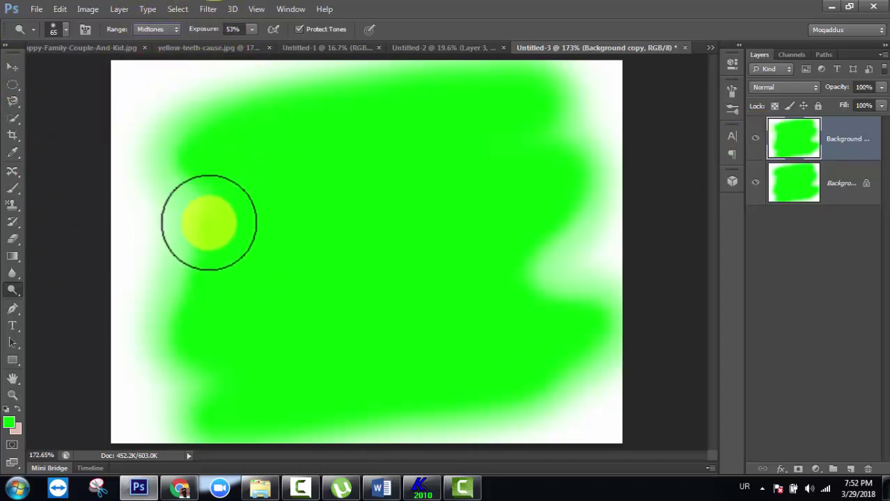
{"action": "mouse_move", "coordinate": [856, 178]}
{"action": "left_mouse_down"}
{"action": "mouse_move", "coordinate": [862, 420]}
{"action": "mouse_move", "coordinate": [851, 469]}
{"action": "left_mouse_up"}
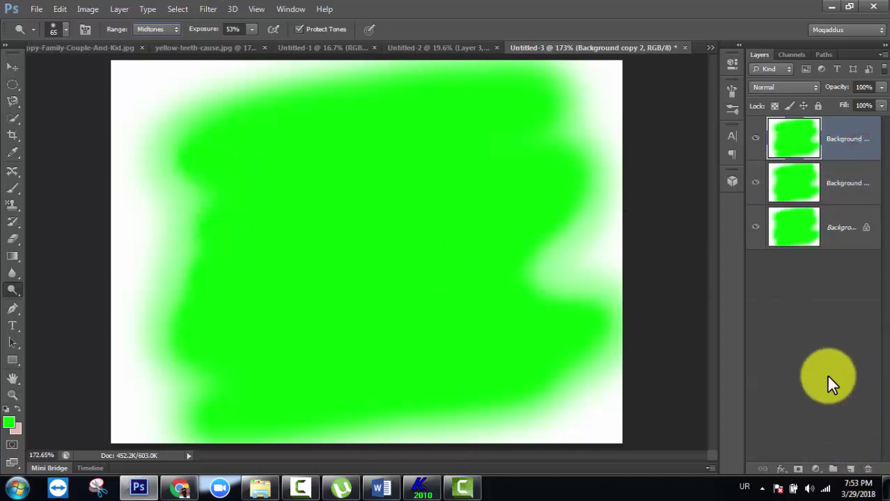
{"action": "left_click", "coordinate": [177, 164]}
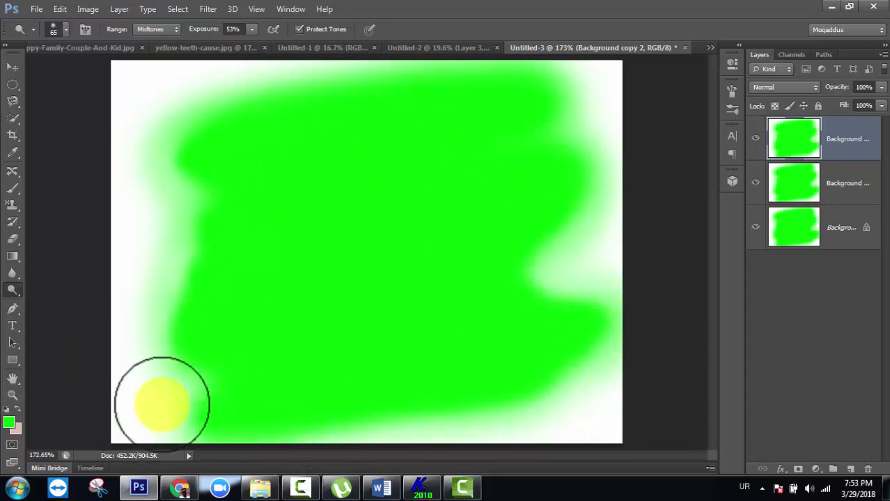
{"action": "left_click", "coordinate": [287, 284]}
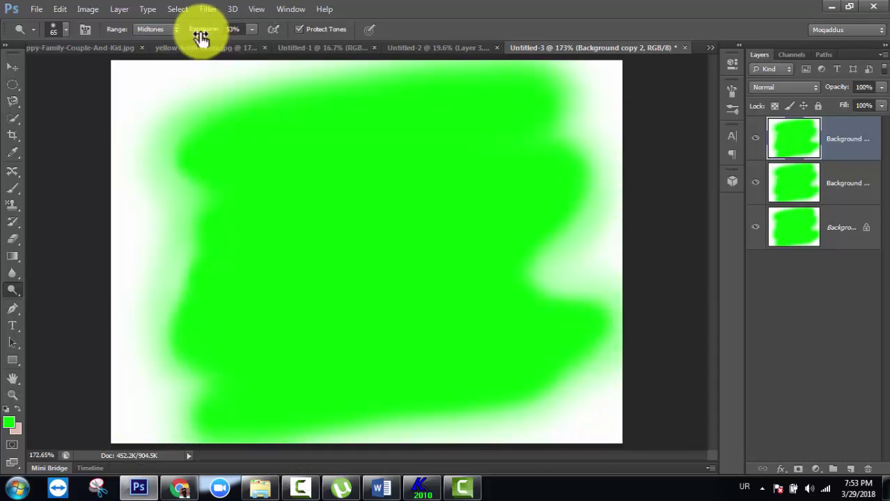
{"action": "left_click_drag", "start_coordinate": [201, 30], "coordinate": [284, 45]}
{"action": "left_click", "coordinate": [169, 186]}
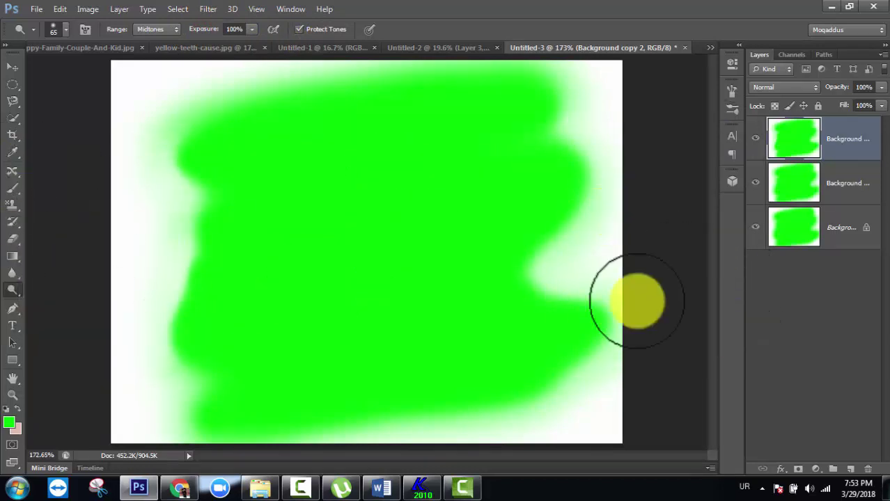
Toggle the uppermost layer's visibility to compare the Midtones dodging with the layer beneath
{"action": "left_click", "coordinate": [754, 141]}
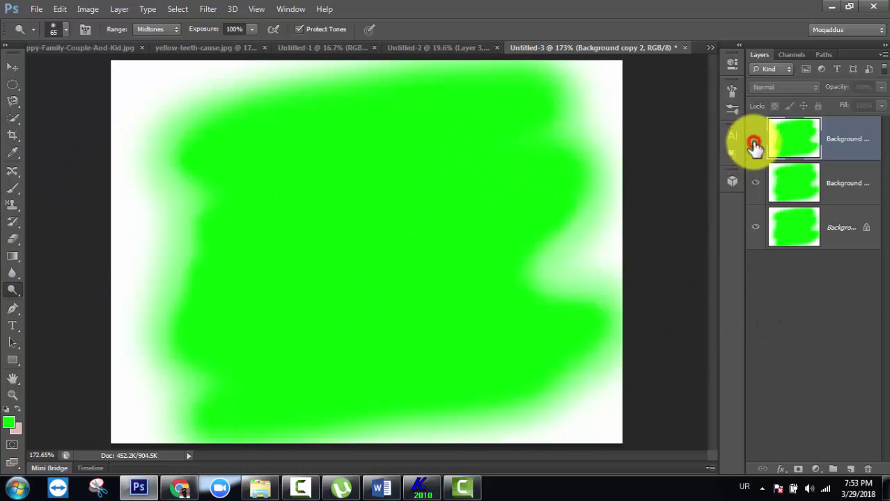
{"action": "left_click", "coordinate": [754, 143]}
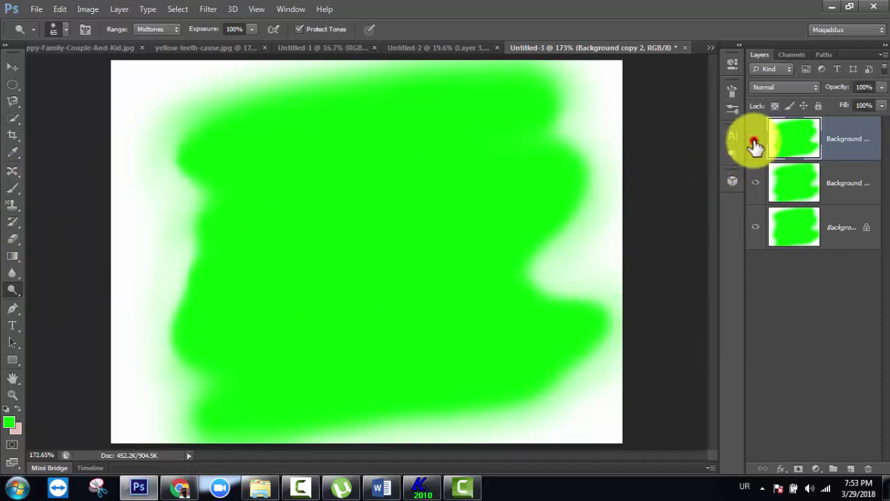
{"action": "left_click", "coordinate": [754, 143]}
{"action": "left_click", "coordinate": [755, 143]}
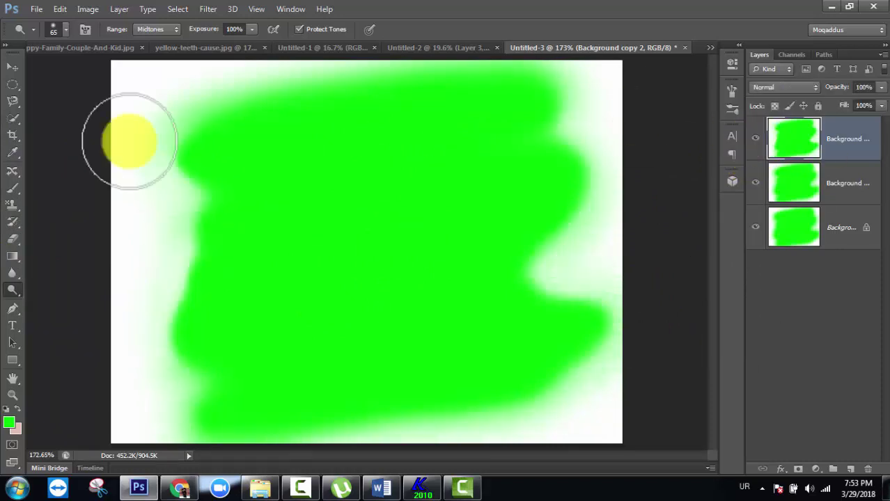
Dodge the paint's edges in the Highlights range and compare the result by toggling the uppermost layer's visibility
{"action": "left_click", "coordinate": [159, 29]}
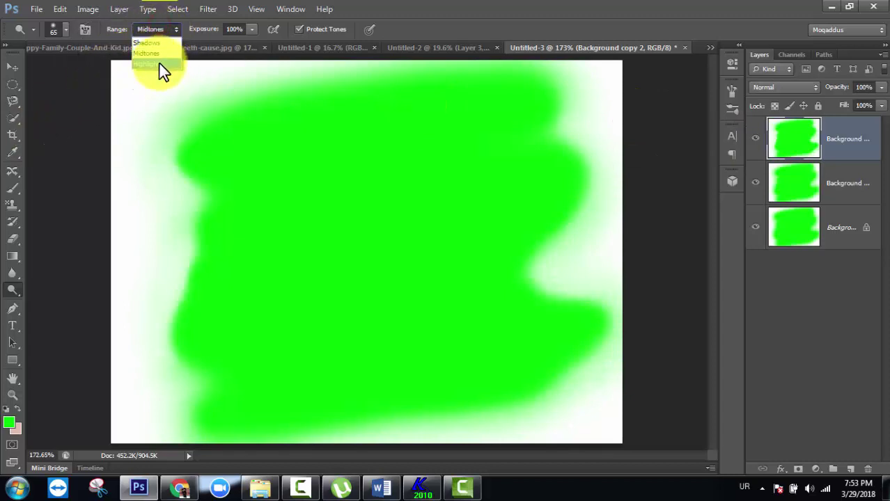
{"action": "left_click", "coordinate": [159, 69]}
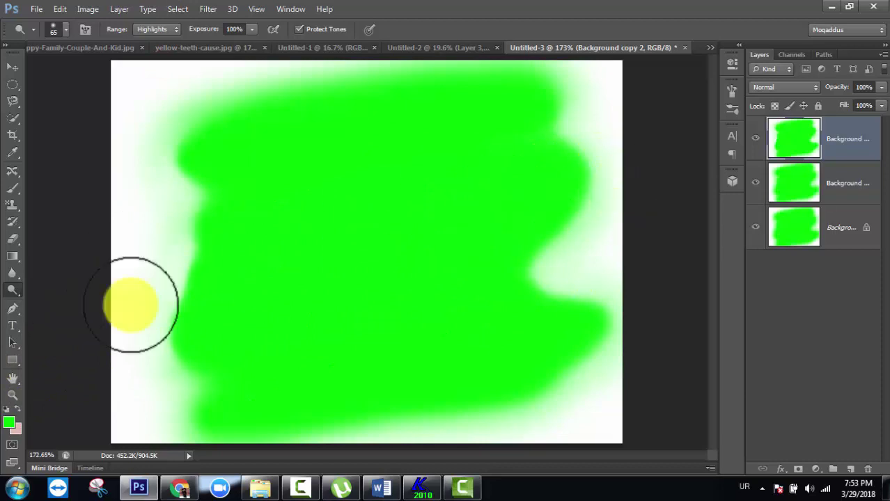
{"action": "left_click", "coordinate": [755, 139]}
{"action": "left_click", "coordinate": [756, 140]}
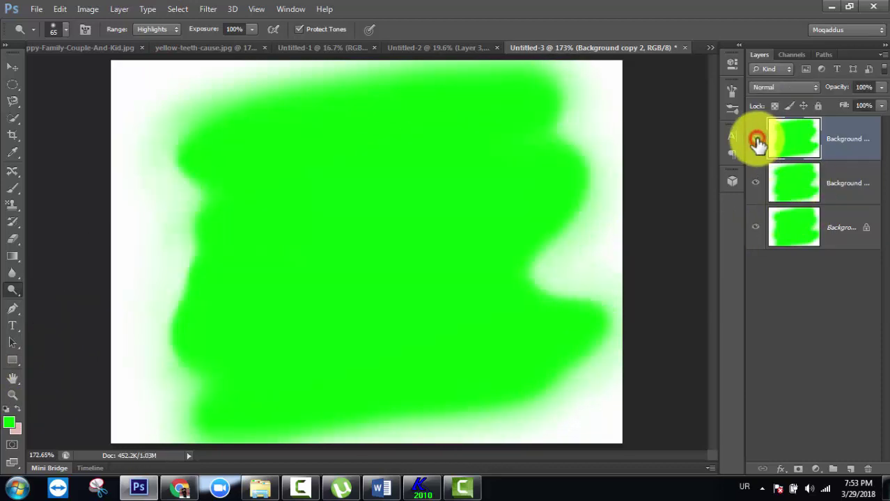
{"action": "left_click", "coordinate": [756, 139]}
{"action": "left_click", "coordinate": [756, 139]}
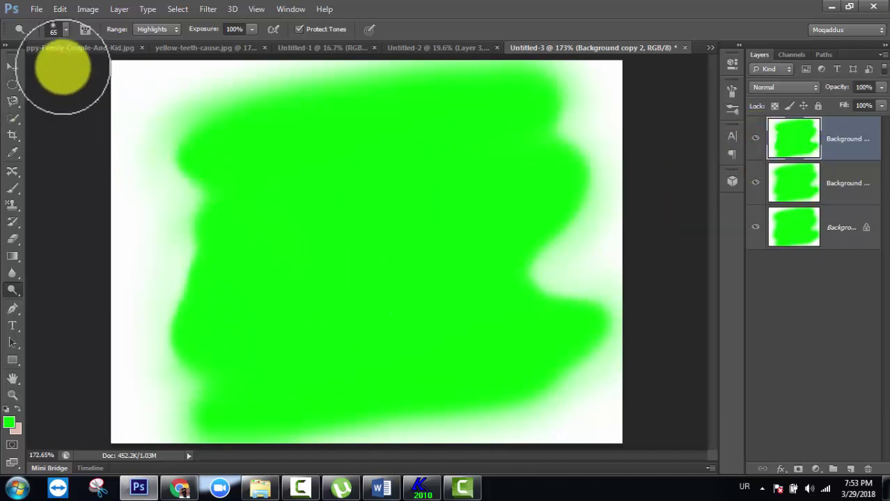
Switch to yellow-teeth-cause.jpg and set the Dodge Tool to the Shadows range with a 35 px brush
{"action": "left_click", "coordinate": [85, 49]}
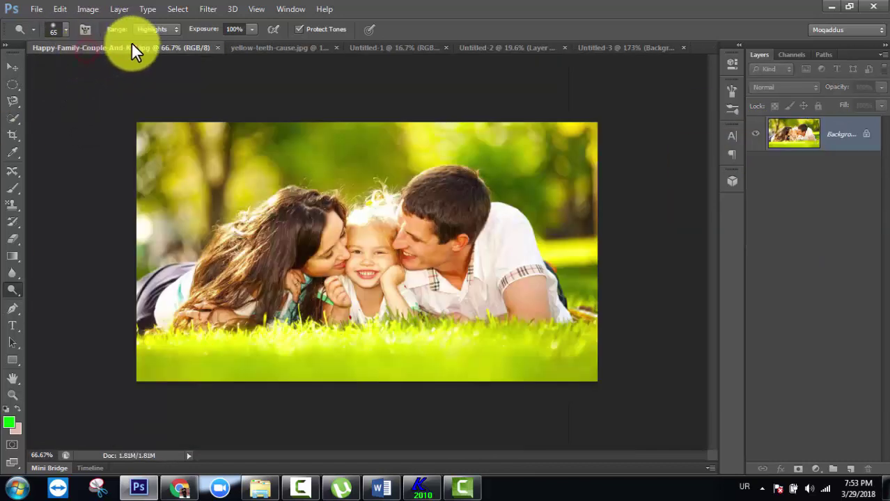
{"action": "left_click", "coordinate": [268, 46]}
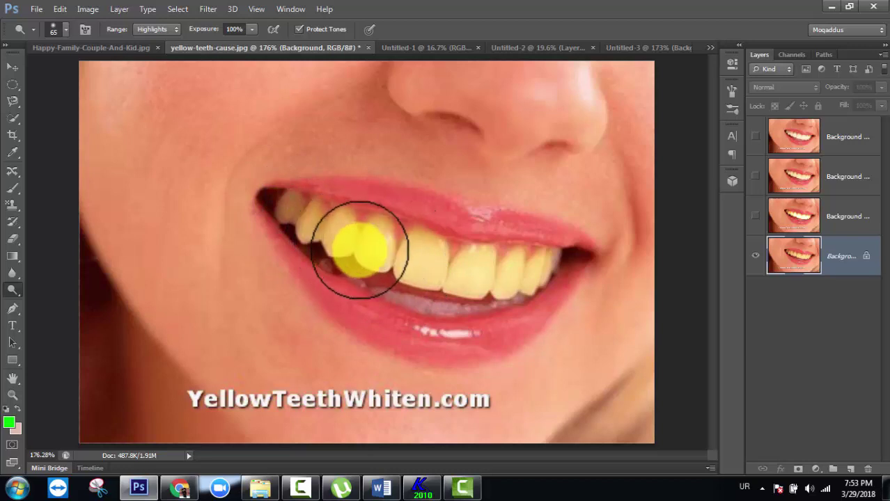
{"action": "left_click", "coordinate": [157, 28]}
{"action": "left_click", "coordinate": [159, 45]}
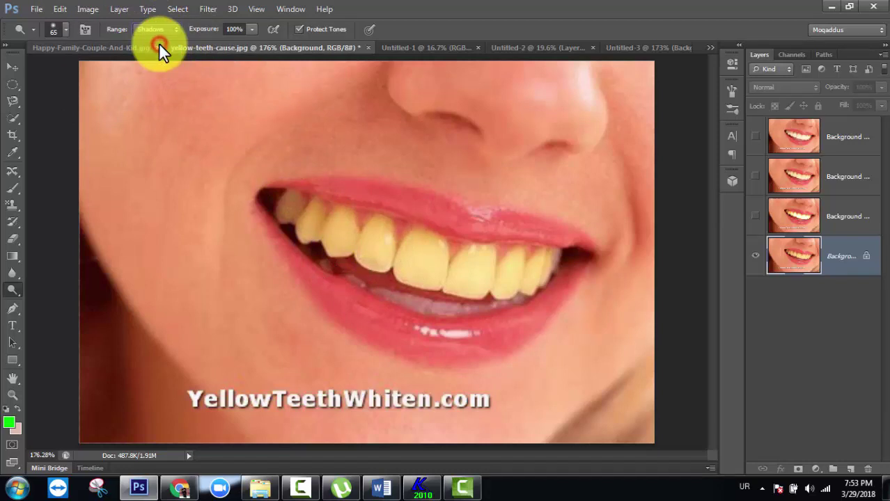
{"action": "right_click", "coordinate": [222, 117]}
{"action": "left_click_drag", "start_coordinate": [275, 144], "coordinate": [261, 144]}
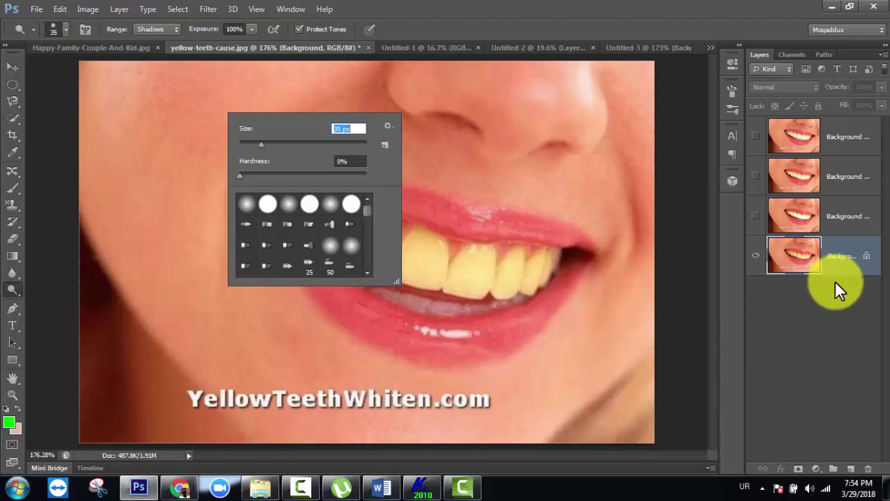
Duplicate the Background layer of the teeth photo and dodge over the upper teeth in the Shadows range
{"action": "mouse_move", "coordinate": [828, 271]}
{"action": "left_mouse_down"}
{"action": "mouse_move", "coordinate": [824, 258]}
{"action": "mouse_move", "coordinate": [860, 421]}
{"action": "mouse_move", "coordinate": [861, 465]}
{"action": "mouse_move", "coordinate": [851, 468]}
{"action": "left_mouse_up"}
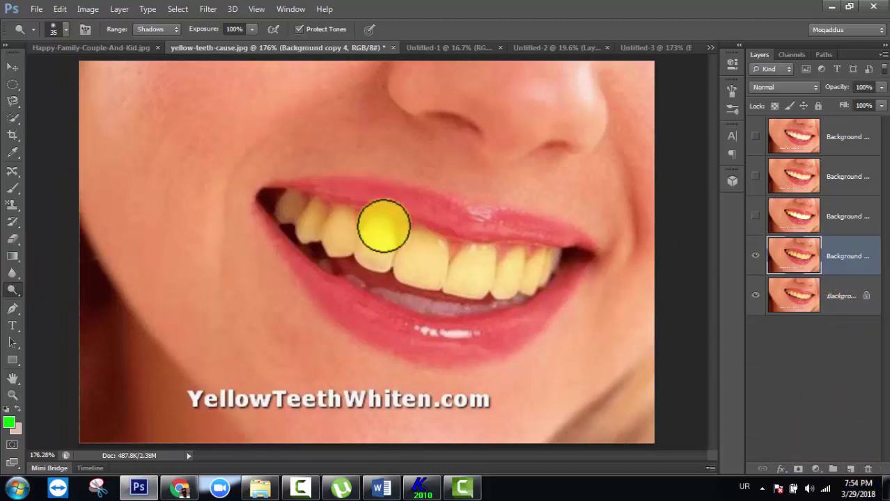
{"action": "left_click_drag", "start_coordinate": [427, 260], "coordinate": [424, 252]}
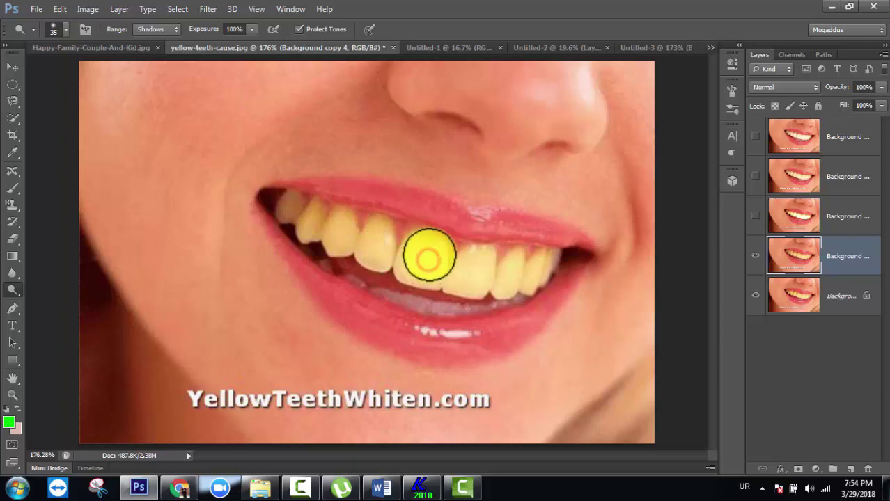
{"action": "mouse_move", "coordinate": [414, 282]}
{"action": "left_mouse_down"}
{"action": "mouse_move", "coordinate": [432, 257]}
{"action": "mouse_move", "coordinate": [429, 271]}
{"action": "mouse_move", "coordinate": [422, 265]}
{"action": "mouse_move", "coordinate": [464, 283]}
{"action": "mouse_move", "coordinate": [483, 264]}
{"action": "mouse_move", "coordinate": [467, 287]}
{"action": "mouse_move", "coordinate": [478, 266]}
{"action": "mouse_move", "coordinate": [479, 289]}
{"action": "mouse_move", "coordinate": [475, 267]}
{"action": "mouse_move", "coordinate": [484, 266]}
{"action": "mouse_move", "coordinate": [511, 294]}
{"action": "mouse_move", "coordinate": [504, 280]}
{"action": "mouse_move", "coordinate": [513, 272]}
{"action": "mouse_move", "coordinate": [493, 290]}
{"action": "mouse_move", "coordinate": [433, 280]}
{"action": "mouse_move", "coordinate": [374, 232]}
{"action": "mouse_move", "coordinate": [372, 250]}
{"action": "mouse_move", "coordinate": [350, 261]}
{"action": "mouse_move", "coordinate": [333, 234]}
{"action": "mouse_move", "coordinate": [337, 217]}
{"action": "mouse_move", "coordinate": [322, 241]}
{"action": "mouse_move", "coordinate": [314, 222]}
{"action": "mouse_move", "coordinate": [439, 275]}
{"action": "mouse_move", "coordinate": [402, 247]}
{"action": "mouse_move", "coordinate": [466, 277]}
{"action": "mouse_move", "coordinate": [522, 268]}
{"action": "mouse_move", "coordinate": [517, 303]}
{"action": "mouse_move", "coordinate": [548, 263]}
{"action": "mouse_move", "coordinate": [481, 282]}
{"action": "mouse_move", "coordinate": [490, 262]}
{"action": "mouse_move", "coordinate": [418, 270]}
{"action": "mouse_move", "coordinate": [399, 247]}
{"action": "mouse_move", "coordinate": [379, 249]}
{"action": "left_mouse_up"}
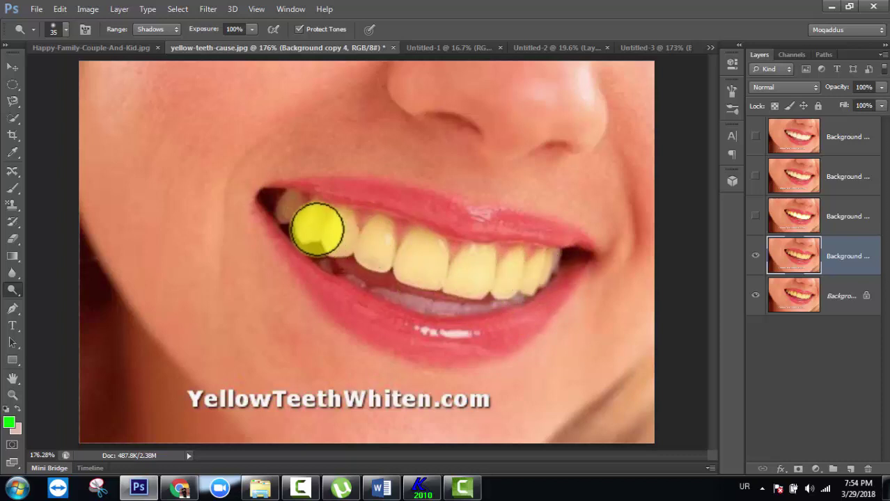
{"action": "mouse_move", "coordinate": [317, 228]}
{"action": "left_mouse_down"}
{"action": "mouse_move", "coordinate": [286, 208]}
{"action": "mouse_move", "coordinate": [382, 247]}
{"action": "mouse_move", "coordinate": [365, 252]}
{"action": "mouse_move", "coordinate": [430, 279]}
{"action": "mouse_move", "coordinate": [410, 274]}
{"action": "mouse_move", "coordinate": [503, 293]}
{"action": "mouse_move", "coordinate": [441, 273]}
{"action": "mouse_move", "coordinate": [547, 269]}
{"action": "mouse_move", "coordinate": [412, 253]}
{"action": "mouse_move", "coordinate": [310, 224]}
{"action": "left_mouse_up"}
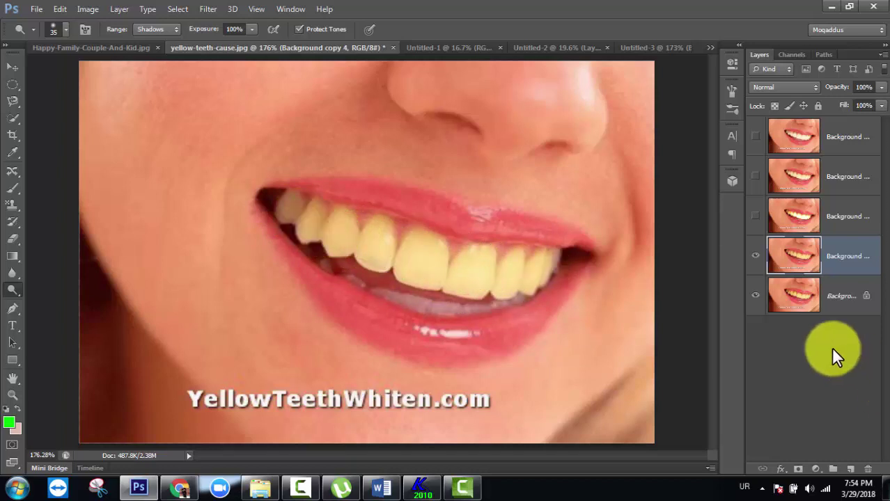
Compare the Shadows-dodged teeth with the original by toggling the copy's visibility, and leave that copy hidden
{"action": "left_click", "coordinate": [757, 260]}
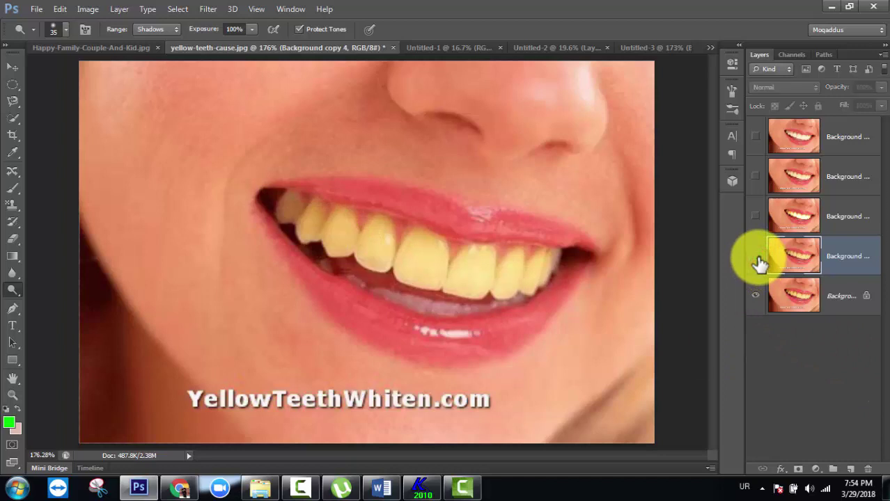
{"action": "left_click", "coordinate": [758, 259]}
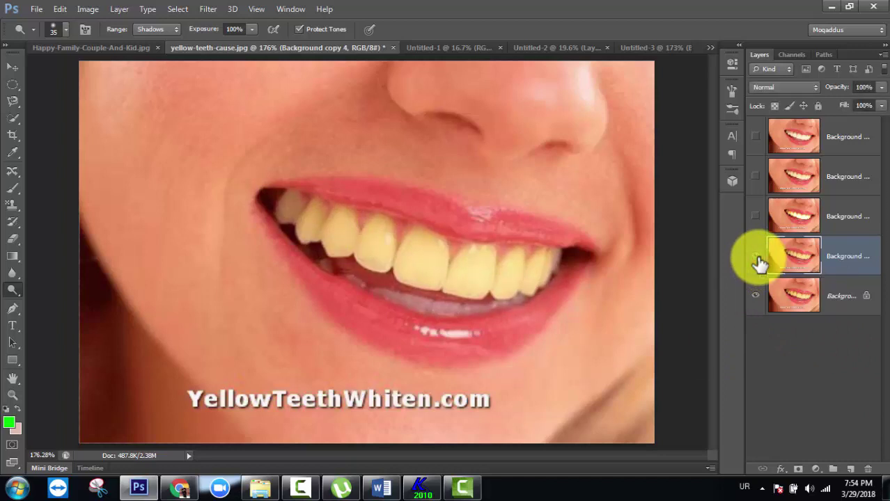
{"action": "left_click", "coordinate": [757, 259]}
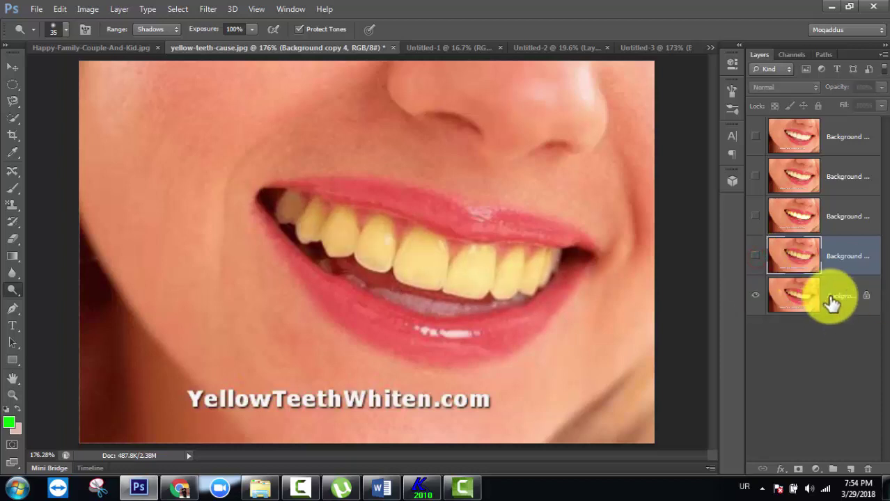
Make another duplicate of the Background layer and dodge the teeth in the Midtones range
{"action": "left_click_drag", "start_coordinate": [830, 296], "coordinate": [850, 469]}
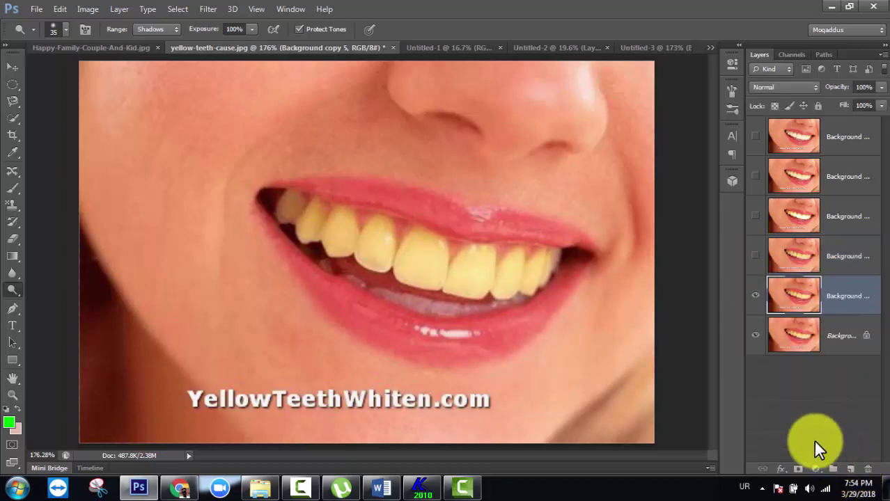
{"action": "left_click", "coordinate": [147, 29]}
{"action": "left_click", "coordinate": [153, 50]}
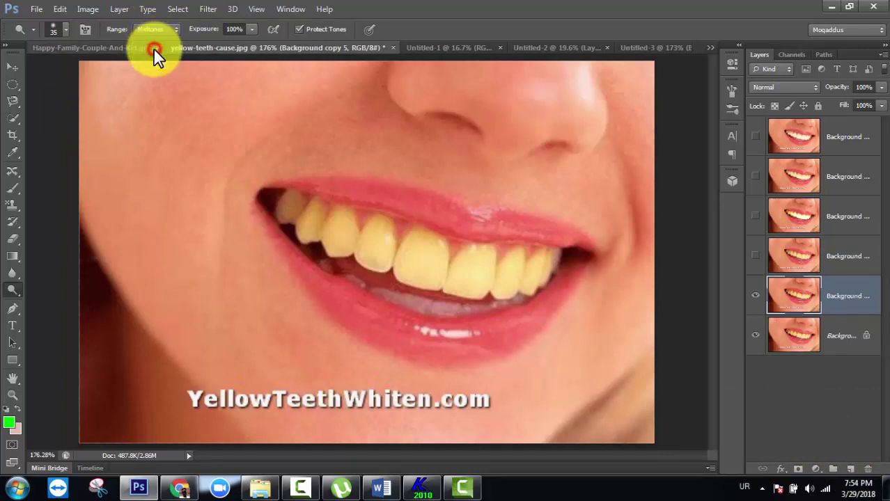
{"action": "mouse_move", "coordinate": [415, 268]}
{"action": "left_mouse_down"}
{"action": "mouse_move", "coordinate": [427, 249]}
{"action": "mouse_move", "coordinate": [420, 270]}
{"action": "mouse_move", "coordinate": [435, 269]}
{"action": "mouse_move", "coordinate": [419, 250]}
{"action": "mouse_move", "coordinate": [425, 274]}
{"action": "mouse_move", "coordinate": [419, 257]}
{"action": "mouse_move", "coordinate": [383, 268]}
{"action": "mouse_move", "coordinate": [396, 243]}
{"action": "mouse_move", "coordinate": [380, 244]}
{"action": "mouse_move", "coordinate": [379, 236]}
{"action": "mouse_move", "coordinate": [368, 247]}
{"action": "mouse_move", "coordinate": [380, 229]}
{"action": "mouse_move", "coordinate": [359, 253]}
{"action": "mouse_move", "coordinate": [347, 229]}
{"action": "mouse_move", "coordinate": [347, 238]}
{"action": "mouse_move", "coordinate": [340, 226]}
{"action": "mouse_move", "coordinate": [291, 220]}
{"action": "mouse_move", "coordinate": [435, 274]}
{"action": "mouse_move", "coordinate": [524, 280]}
{"action": "mouse_move", "coordinate": [555, 268]}
{"action": "mouse_move", "coordinate": [456, 255]}
{"action": "mouse_move", "coordinate": [498, 285]}
{"action": "mouse_move", "coordinate": [447, 273]}
{"action": "left_mouse_up"}
{"action": "mouse_move", "coordinate": [392, 248]}
{"action": "left_mouse_down"}
{"action": "mouse_move", "coordinate": [375, 232]}
{"action": "mouse_move", "coordinate": [294, 209]}
{"action": "mouse_move", "coordinate": [389, 237]}
{"action": "left_mouse_up"}
{"action": "mouse_move", "coordinate": [439, 258]}
{"action": "left_mouse_down"}
{"action": "mouse_move", "coordinate": [416, 245]}
{"action": "mouse_move", "coordinate": [475, 294]}
{"action": "mouse_move", "coordinate": [556, 263]}
{"action": "mouse_move", "coordinate": [486, 272]}
{"action": "mouse_move", "coordinate": [415, 258]}
{"action": "mouse_move", "coordinate": [291, 211]}
{"action": "mouse_move", "coordinate": [423, 251]}
{"action": "left_mouse_up"}
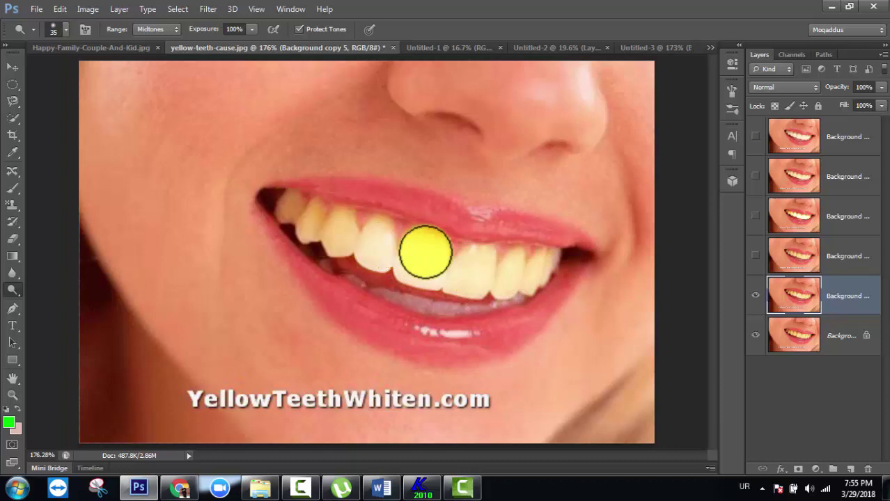
Toggle the new copy's visibility to compare the Midtones-dodged teeth with the original photo
{"action": "left_click", "coordinate": [755, 298]}
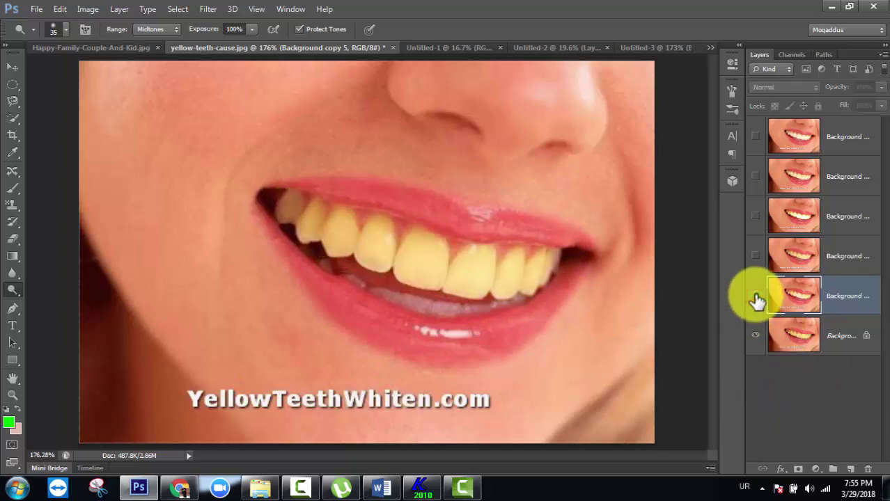
{"action": "left_click", "coordinate": [755, 298]}
{"action": "left_click", "coordinate": [755, 298]}
{"action": "left_click", "coordinate": [755, 298]}
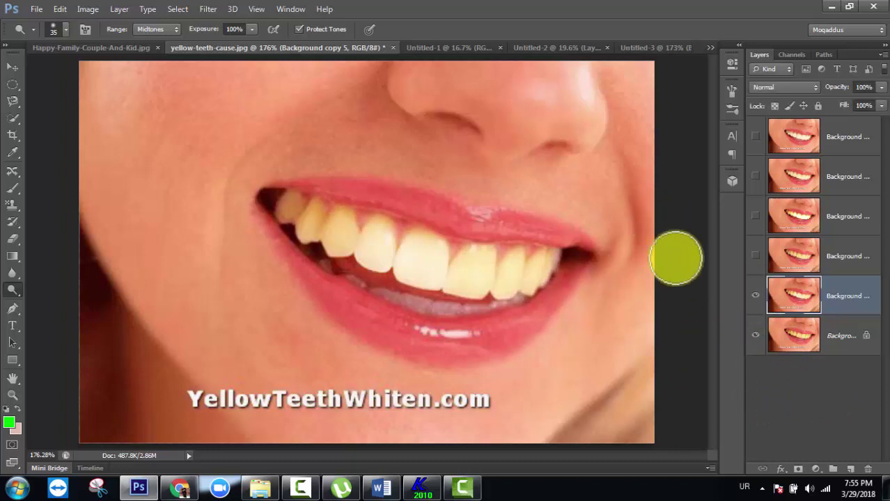
Compare the Midtones-dodged teeth with the original once more and leave that copy hidden
{"action": "left_click", "coordinate": [755, 299]}
{"action": "left_click", "coordinate": [756, 300]}
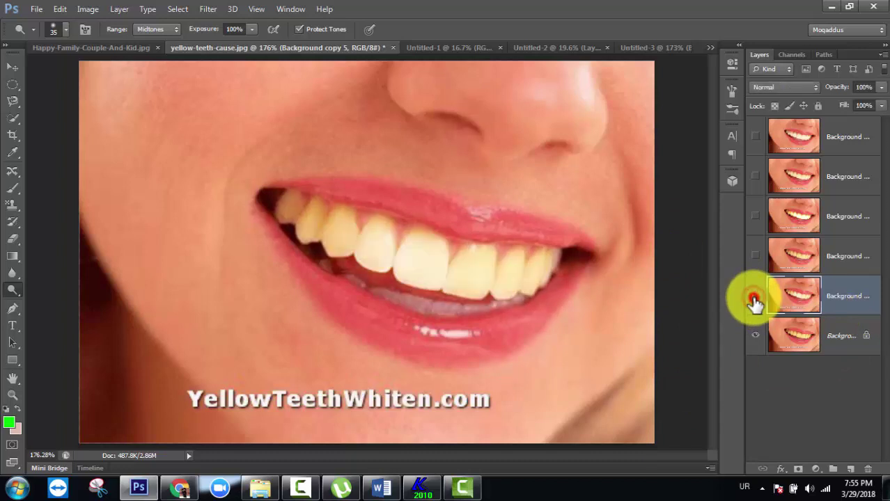
{"action": "left_click", "coordinate": [755, 299]}
{"action": "left_click", "coordinate": [756, 299]}
{"action": "left_click", "coordinate": [755, 299]}
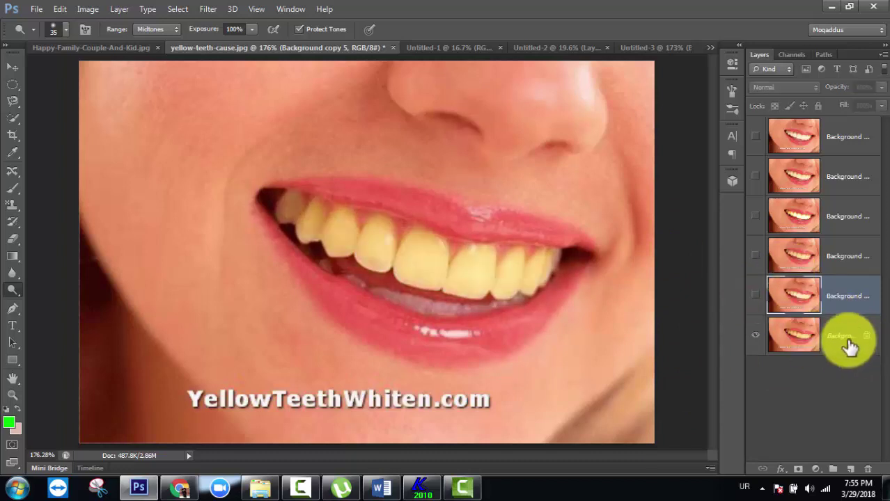
Duplicate the Background layer again and dodge the teeth on the new copy in the Highlights range
{"action": "left_click_drag", "start_coordinate": [841, 343], "coordinate": [852, 467]}
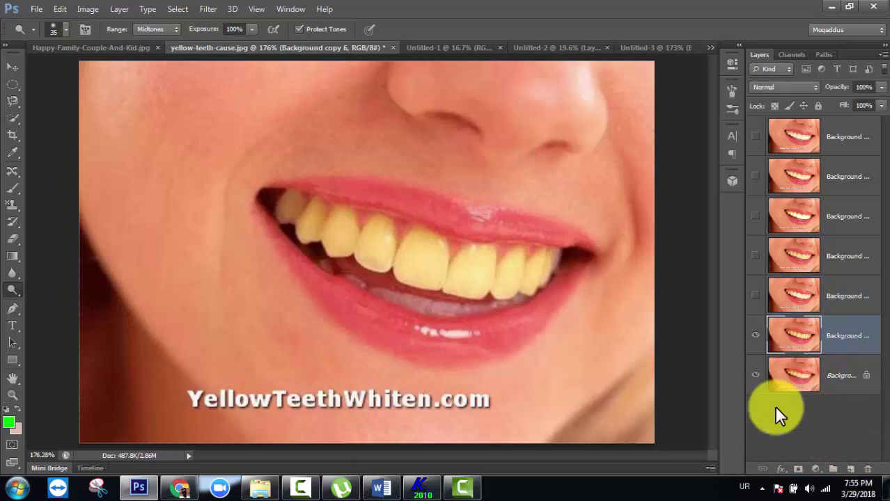
{"action": "left_click", "coordinate": [157, 29]}
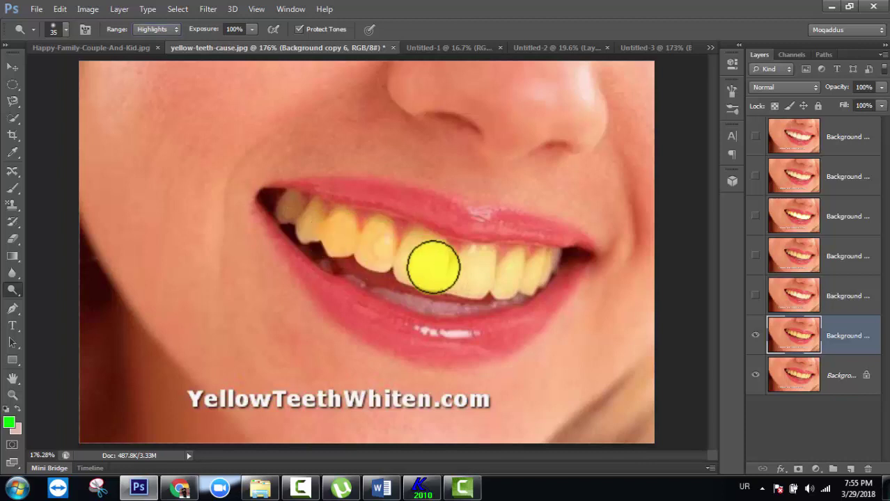
{"action": "mouse_move", "coordinate": [521, 277]}
{"action": "left_mouse_down"}
{"action": "mouse_move", "coordinate": [363, 242]}
{"action": "mouse_move", "coordinate": [288, 206]}
{"action": "mouse_move", "coordinate": [481, 262]}
{"action": "mouse_move", "coordinate": [557, 260]}
{"action": "mouse_move", "coordinate": [526, 268]}
{"action": "mouse_move", "coordinate": [389, 250]}
{"action": "mouse_move", "coordinate": [310, 226]}
{"action": "mouse_move", "coordinate": [289, 209]}
{"action": "left_mouse_up"}
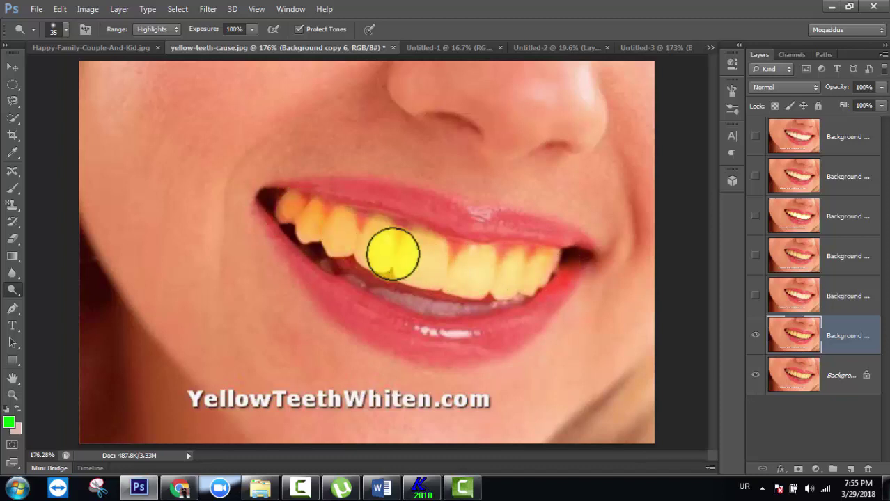
Toggle the newest copy's visibility to compare the Highlights-dodged teeth with the original photo
{"action": "left_click", "coordinate": [756, 339]}
{"action": "left_click", "coordinate": [755, 339]}
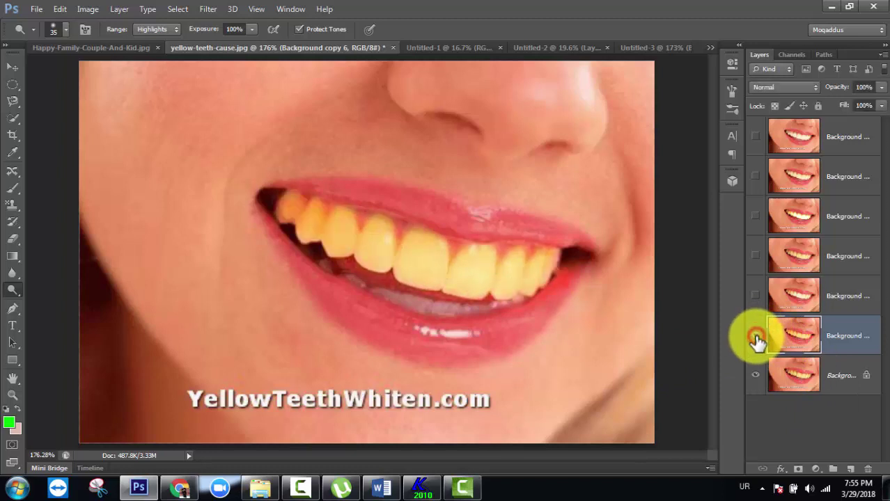
{"action": "left_click", "coordinate": [755, 338]}
{"action": "left_click", "coordinate": [755, 338]}
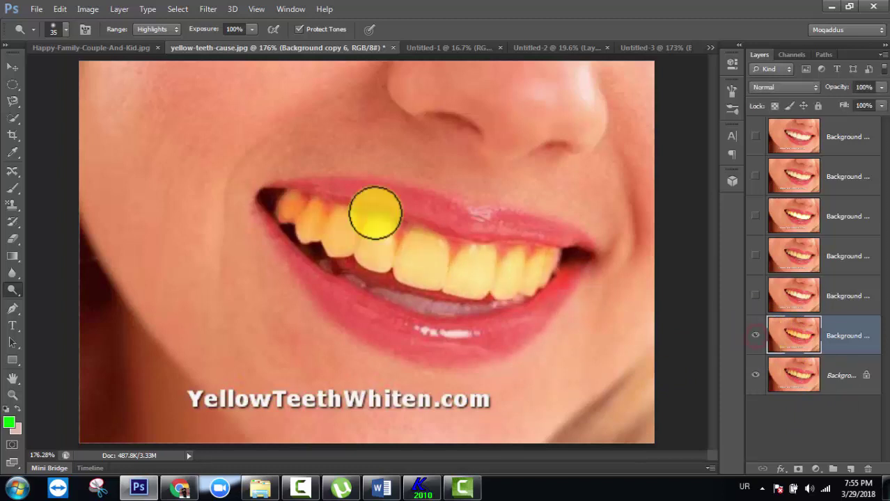
Undo the full-exposure Highlights dodging and dodge the teeth again at 36% exposure
{"action": "left_click_drag", "start_coordinate": [209, 32], "coordinate": [189, 35]}
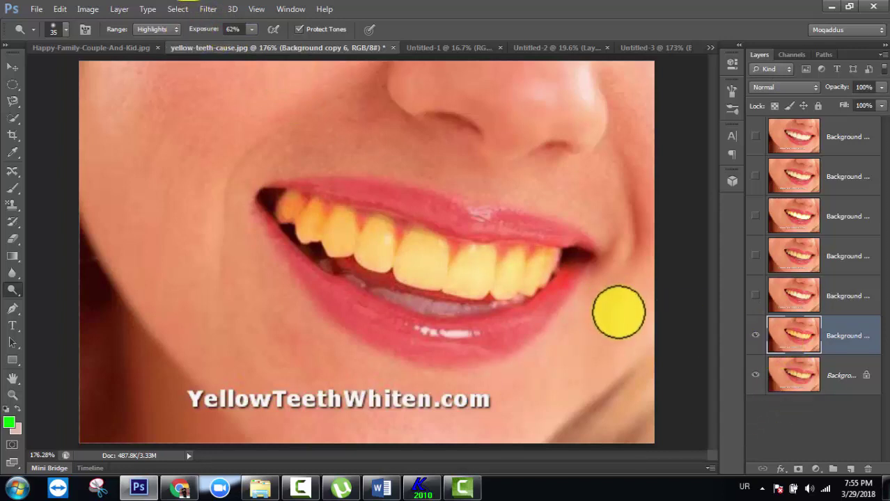
{"action": "key", "text": "ctrl+alt+z"}
{"action": "key", "text": "ctrl+alt+z"}
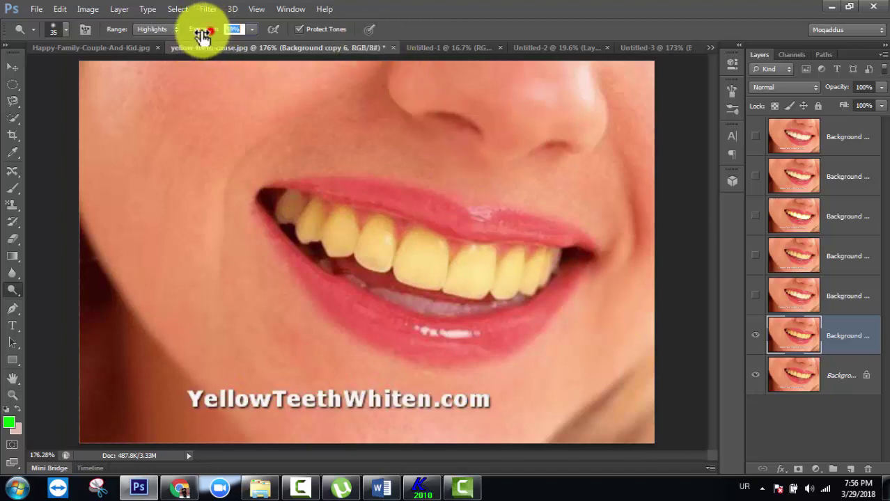
{"action": "left_click_drag", "start_coordinate": [202, 30], "coordinate": [192, 30]}
{"action": "mouse_move", "coordinate": [317, 218]}
{"action": "left_mouse_down"}
{"action": "mouse_move", "coordinate": [343, 238]}
{"action": "mouse_move", "coordinate": [486, 261]}
{"action": "mouse_move", "coordinate": [442, 269]}
{"action": "mouse_move", "coordinate": [372, 251]}
{"action": "mouse_move", "coordinate": [481, 272]}
{"action": "mouse_move", "coordinate": [552, 259]}
{"action": "mouse_move", "coordinate": [385, 263]}
{"action": "left_mouse_up"}
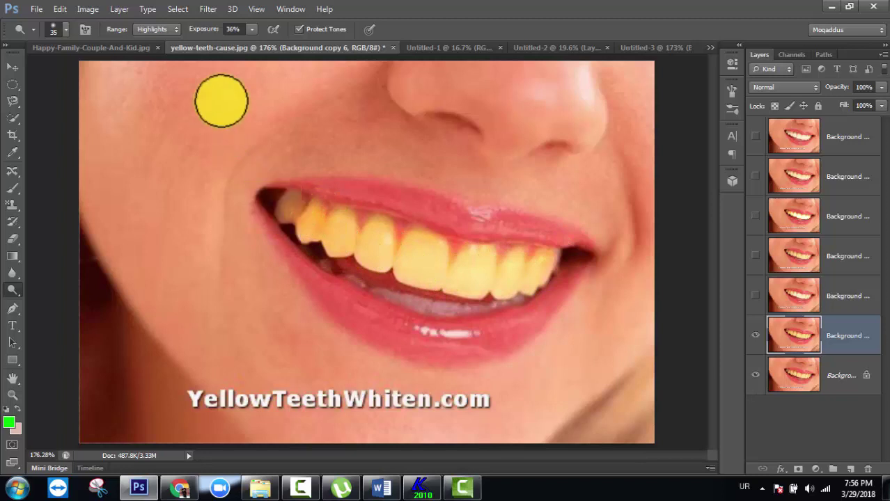
Reduce the Dodge Tool's exposure to 5% and dodge across the upper teeth
{"action": "left_click_drag", "start_coordinate": [215, 29], "coordinate": [195, 29]}
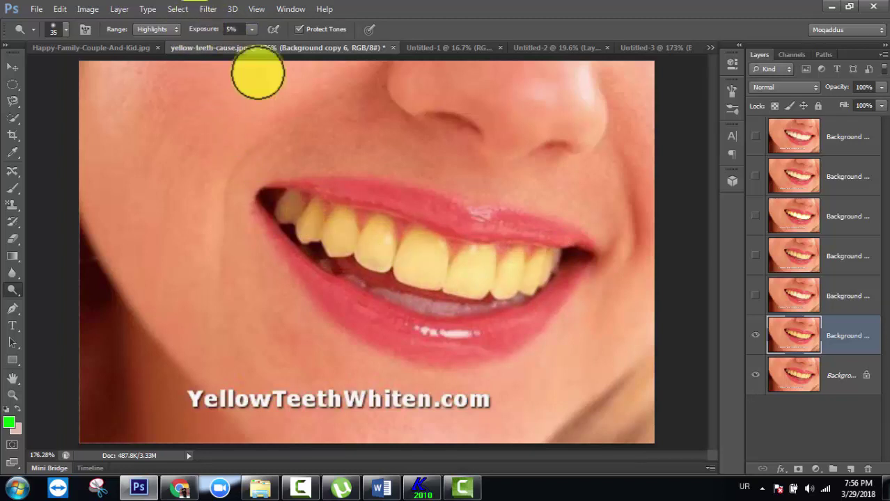
{"action": "mouse_move", "coordinate": [313, 231]}
{"action": "left_mouse_down"}
{"action": "mouse_move", "coordinate": [429, 266]}
{"action": "mouse_move", "coordinate": [512, 267]}
{"action": "mouse_move", "coordinate": [467, 279]}
{"action": "mouse_move", "coordinate": [362, 247]}
{"action": "mouse_move", "coordinate": [384, 260]}
{"action": "mouse_move", "coordinate": [522, 277]}
{"action": "mouse_move", "coordinate": [562, 263]}
{"action": "mouse_move", "coordinate": [517, 277]}
{"action": "mouse_move", "coordinate": [366, 240]}
{"action": "mouse_move", "coordinate": [676, 305]}
{"action": "left_mouse_up"}
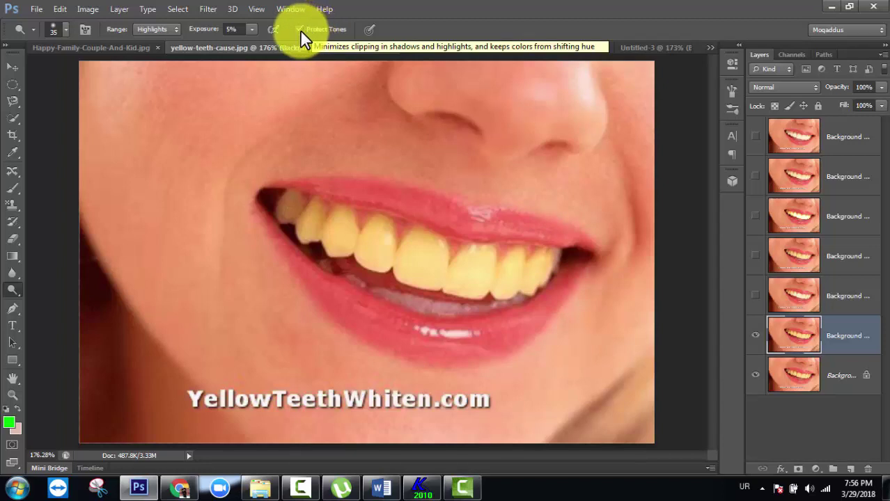
{"action": "mouse_move", "coordinate": [370, 239]}
{"action": "left_mouse_down"}
{"action": "mouse_move", "coordinate": [409, 240]}
{"action": "mouse_move", "coordinate": [436, 227]}
{"action": "mouse_move", "coordinate": [351, 251]}
{"action": "mouse_move", "coordinate": [424, 236]}
{"action": "mouse_move", "coordinate": [469, 275]}
{"action": "mouse_move", "coordinate": [402, 262]}
{"action": "mouse_move", "coordinate": [467, 285]}
{"action": "left_mouse_up"}
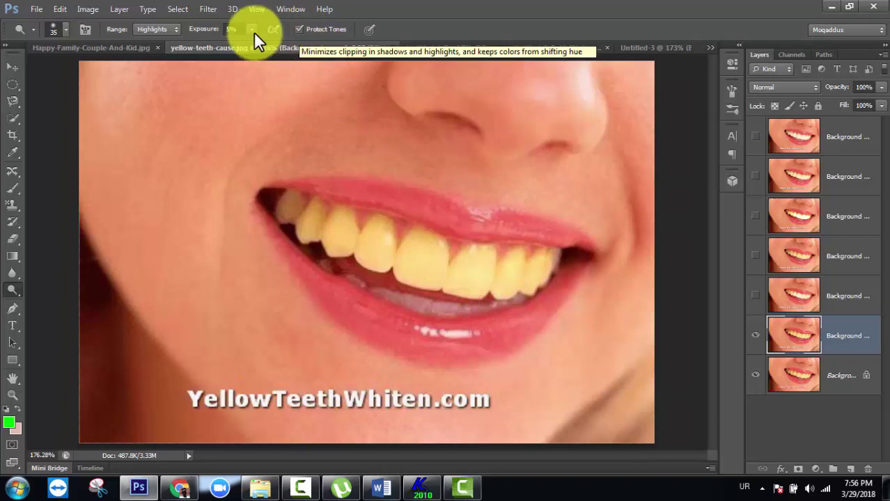
Set the exposure to 51%, turn off Protect Tones and dodge across the upper teeth
{"action": "left_click", "coordinate": [202, 30]}
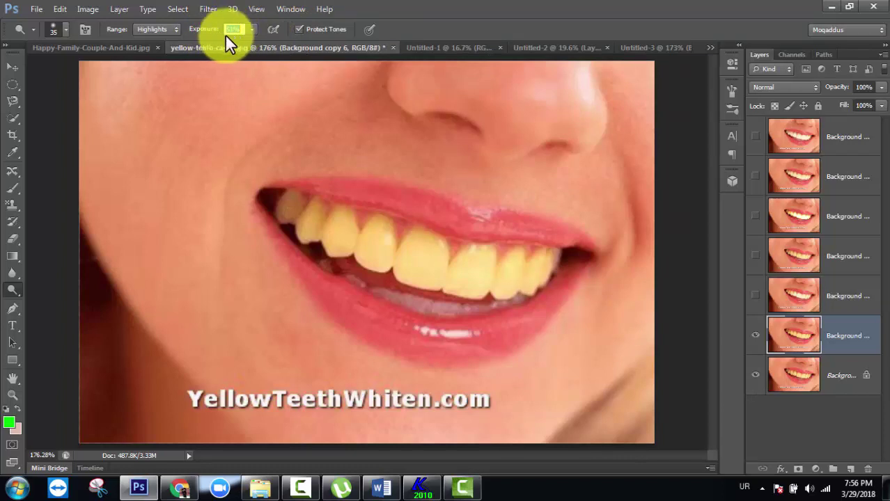
{"action": "left_click", "coordinate": [298, 30]}
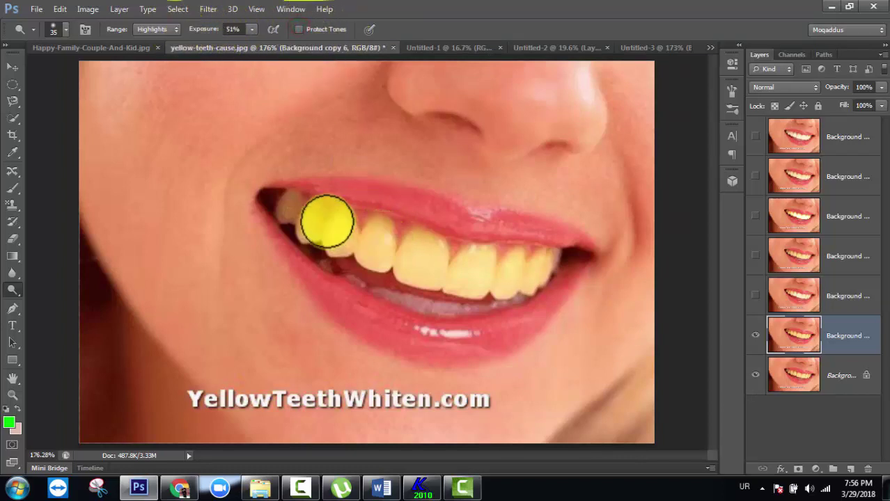
{"action": "mouse_move", "coordinate": [323, 222]}
{"action": "left_mouse_down"}
{"action": "mouse_move", "coordinate": [473, 277]}
{"action": "mouse_move", "coordinate": [348, 234]}
{"action": "mouse_move", "coordinate": [536, 274]}
{"action": "mouse_move", "coordinate": [421, 265]}
{"action": "mouse_move", "coordinate": [448, 275]}
{"action": "mouse_move", "coordinate": [408, 255]}
{"action": "mouse_move", "coordinate": [494, 271]}
{"action": "mouse_move", "coordinate": [505, 281]}
{"action": "mouse_move", "coordinate": [547, 282]}
{"action": "mouse_move", "coordinate": [470, 275]}
{"action": "mouse_move", "coordinate": [320, 224]}
{"action": "mouse_move", "coordinate": [513, 266]}
{"action": "mouse_move", "coordinate": [524, 277]}
{"action": "mouse_move", "coordinate": [765, 351]}
{"action": "left_mouse_up"}
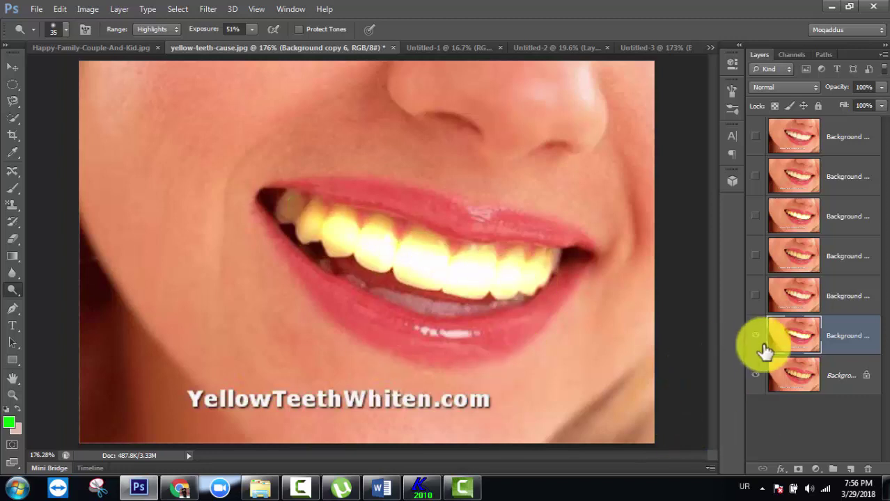
Toggle the copy's visibility to compare the teeth dodged without Protect Tones against the original
{"action": "left_click", "coordinate": [756, 341]}
{"action": "left_click", "coordinate": [756, 341]}
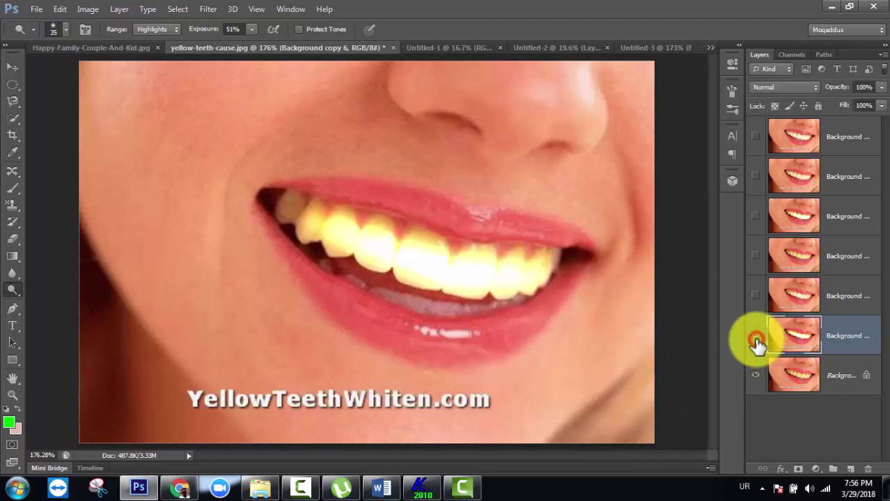
{"action": "left_click", "coordinate": [756, 341]}
{"action": "left_click", "coordinate": [756, 341]}
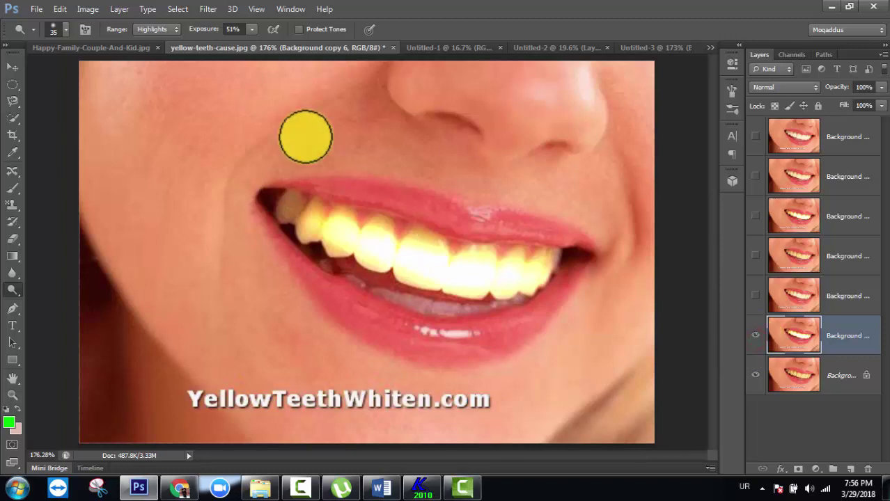
Turn Protect Tones back on and undo the last dodge stroke on the teeth
{"action": "left_click", "coordinate": [299, 30]}
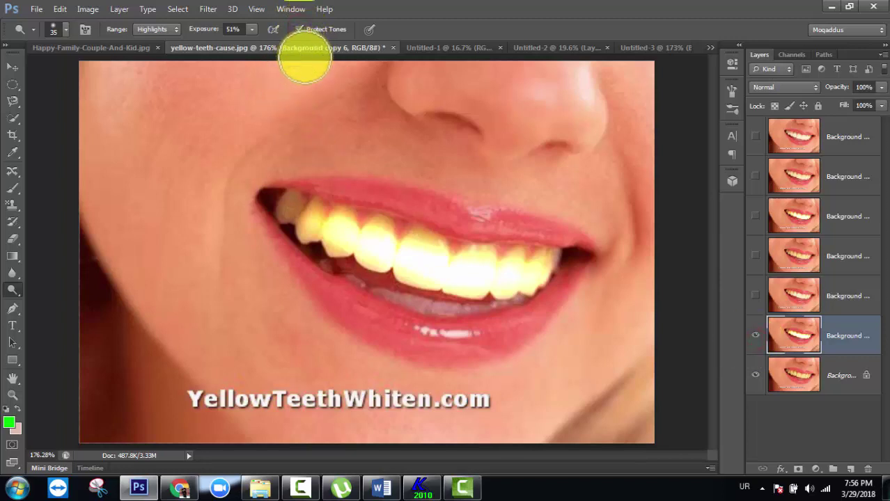
{"action": "key", "text": "ctrl+z"}
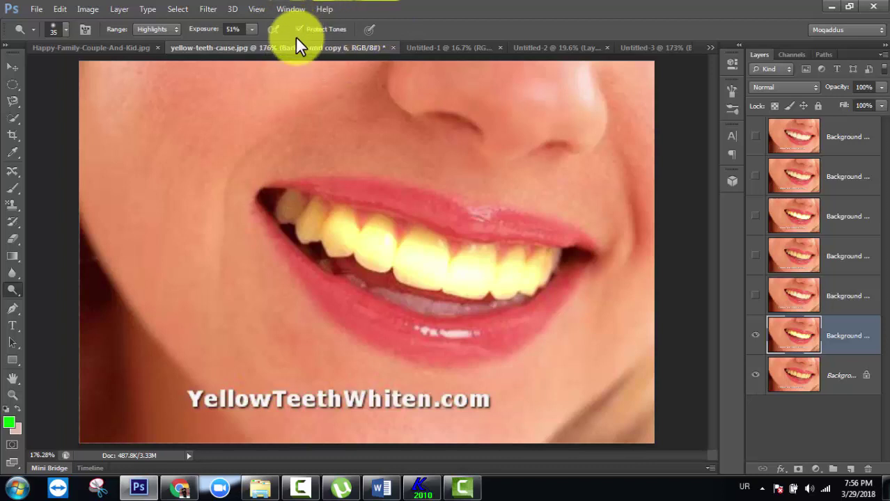
Switch to the Burn Tool in the Happy-Family-Couple-And-Kid.jpg document and set its brush size to 178 px
{"action": "right_click", "coordinate": [14, 285]}
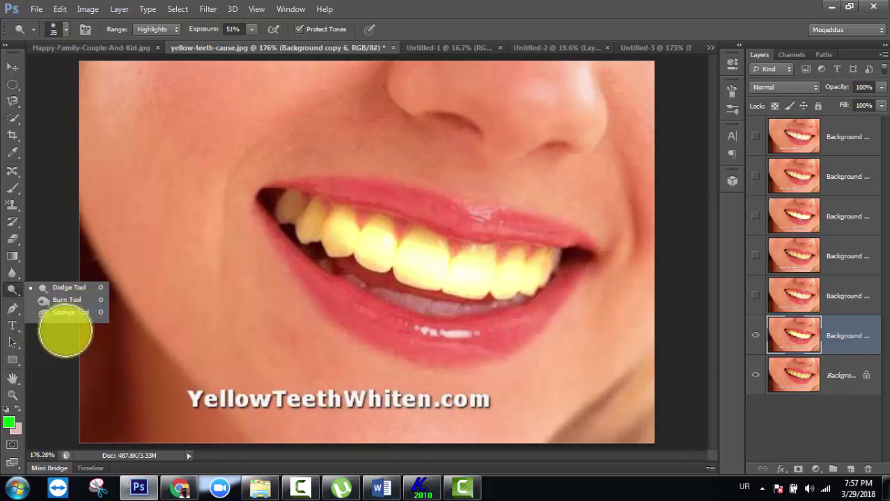
{"action": "left_click", "coordinate": [84, 300]}
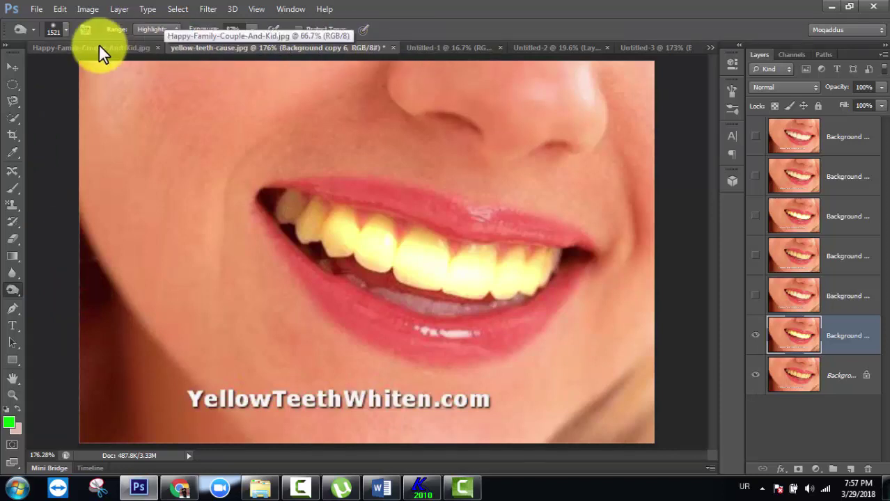
{"action": "left_click", "coordinate": [80, 48]}
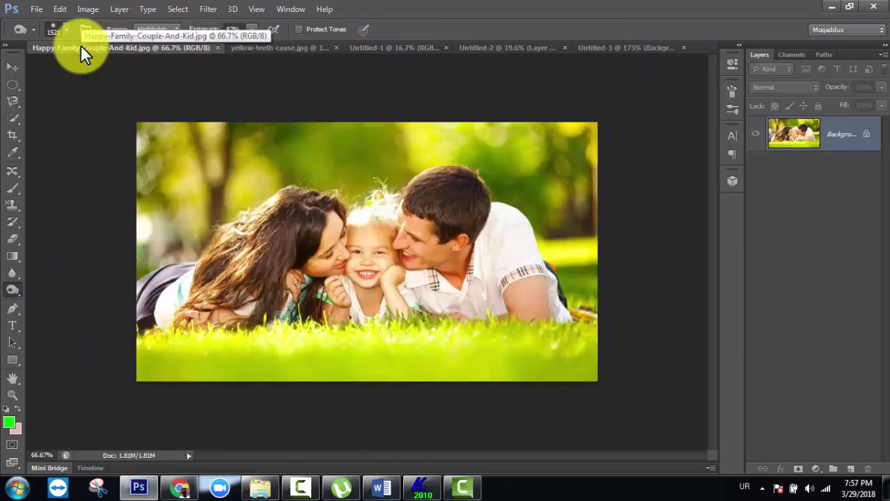
{"action": "key", "text": "ctrl+0"}
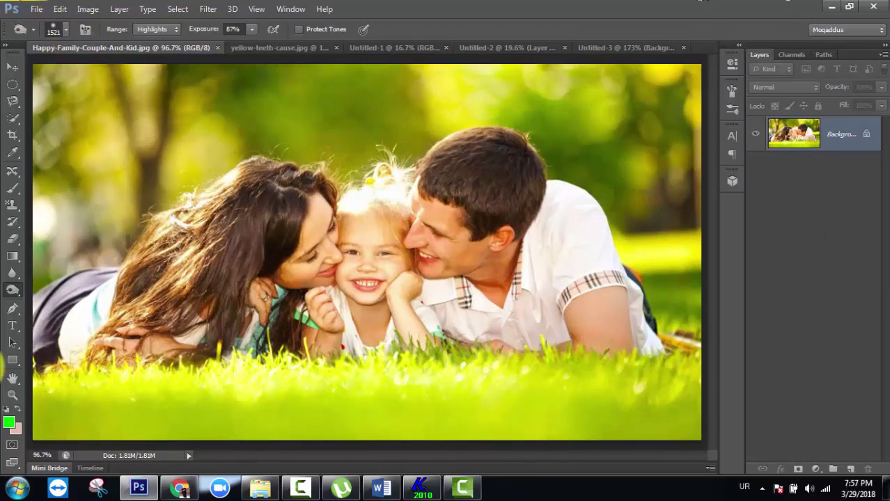
{"action": "right_click", "coordinate": [375, 180]}
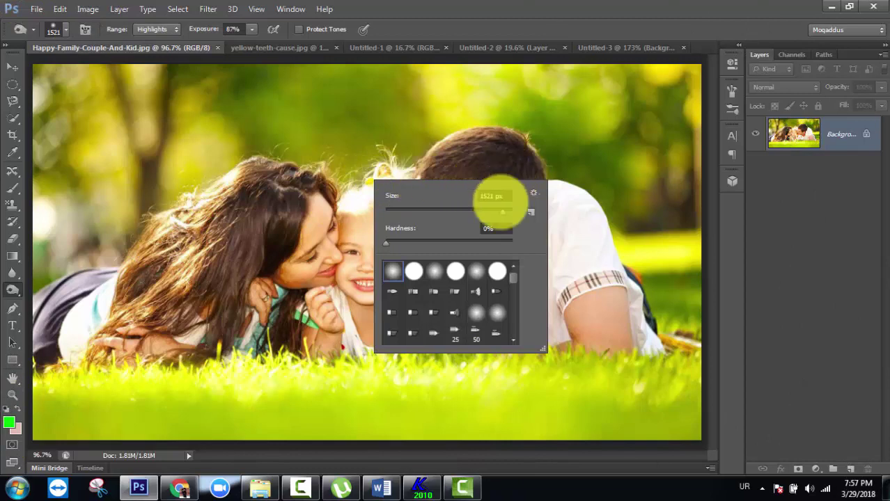
{"action": "left_click_drag", "start_coordinate": [474, 211], "coordinate": [474, 211]}
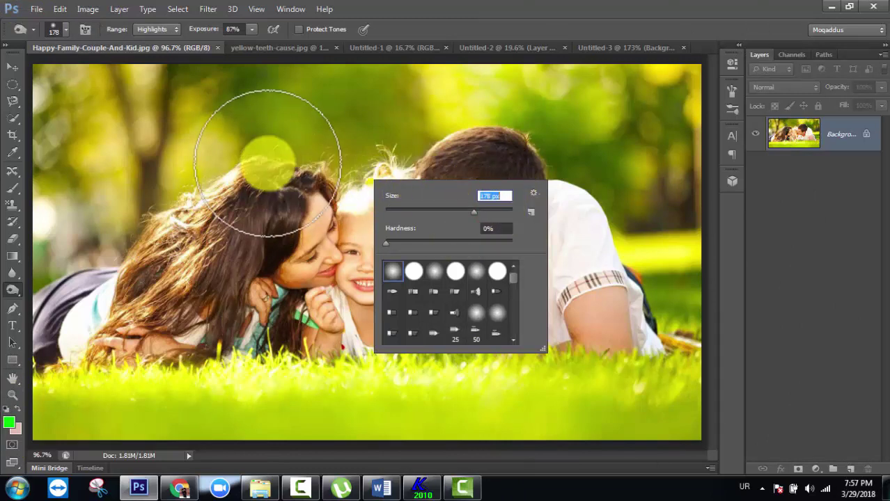
{"action": "left_click", "coordinate": [570, 30]}
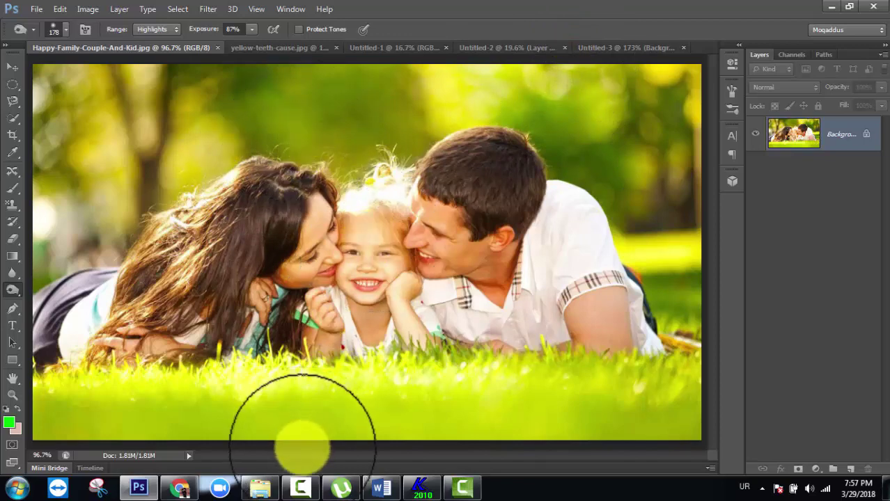
{"action": "left_click", "coordinate": [299, 489]}
{"action": "left_click", "coordinate": [299, 489]}
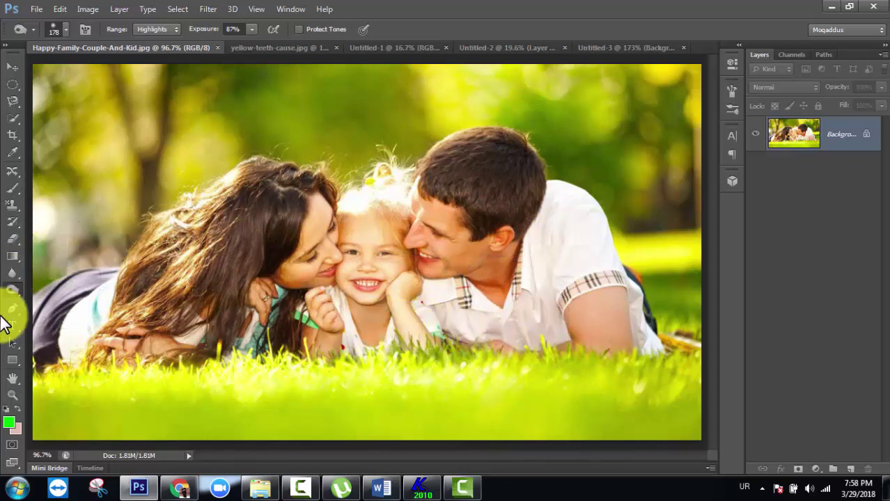
Set the Burn Tool to the Midtones range at 50% exposure and burn across the whole family photo
{"action": "left_click", "coordinate": [14, 292]}
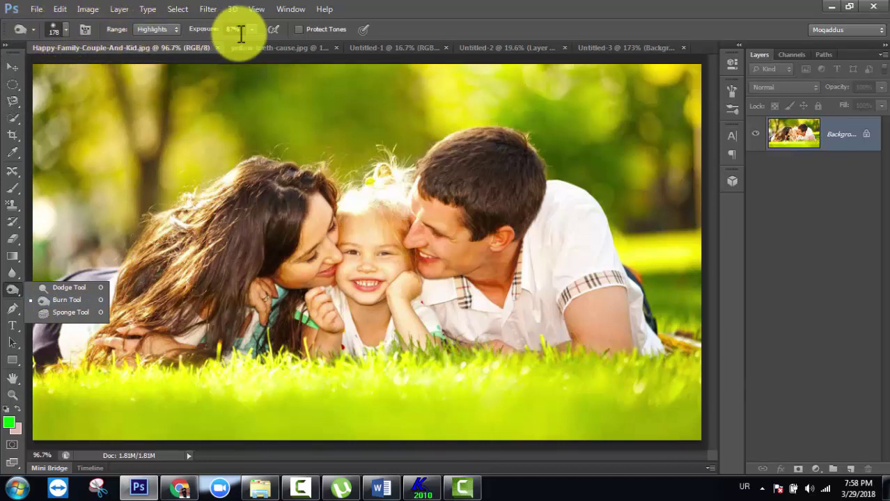
{"action": "left_click", "coordinate": [158, 27]}
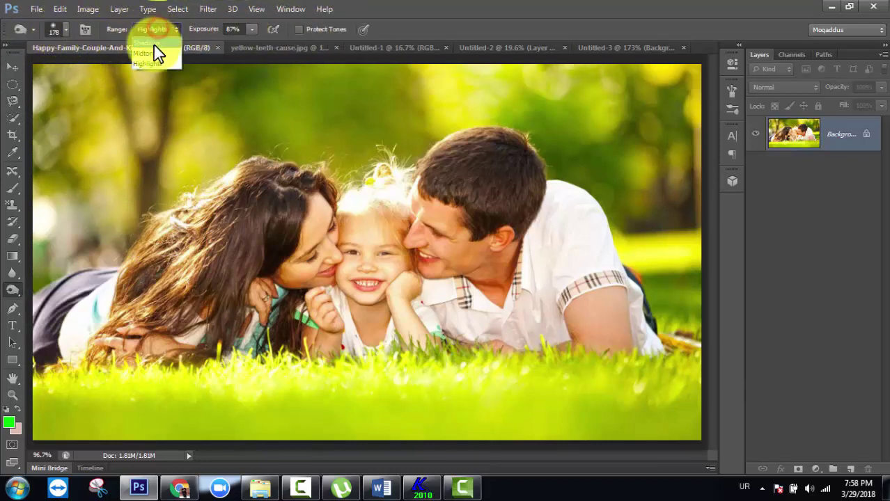
{"action": "left_click", "coordinate": [153, 51]}
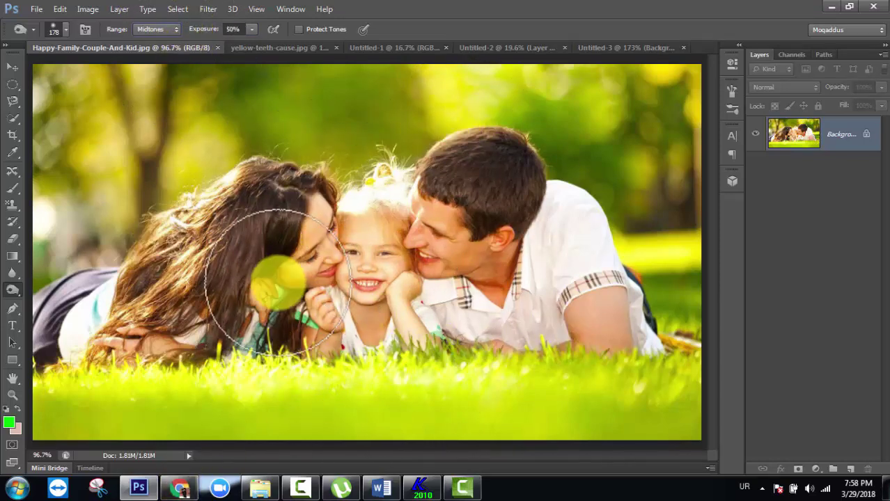
{"action": "left_click", "coordinate": [216, 264]}
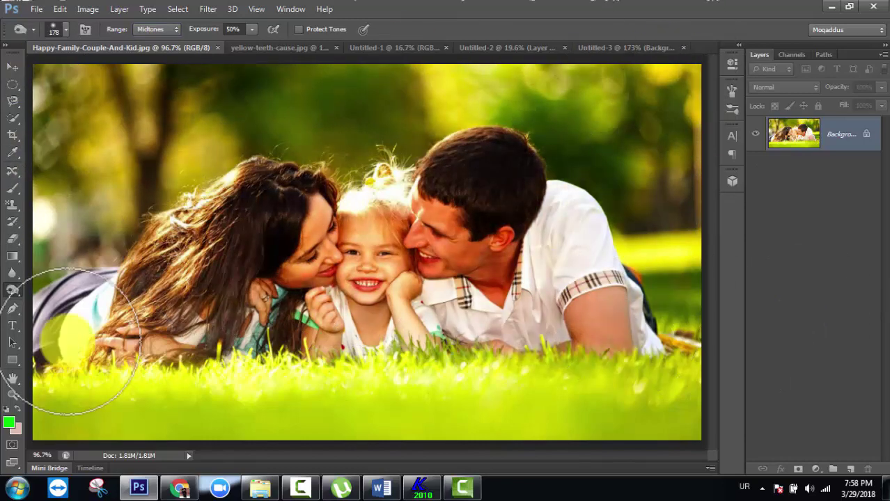
{"action": "left_click_drag", "start_coordinate": [0, 396], "coordinate": [843, 427]}
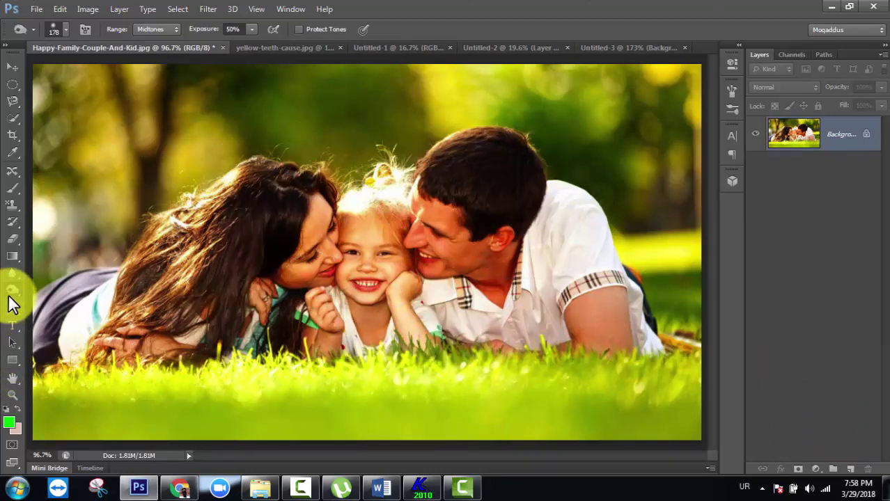
Undo the burning on the Background layer, duplicate that layer and burn over the photo on the copy
{"action": "key", "text": "ctrl+z"}
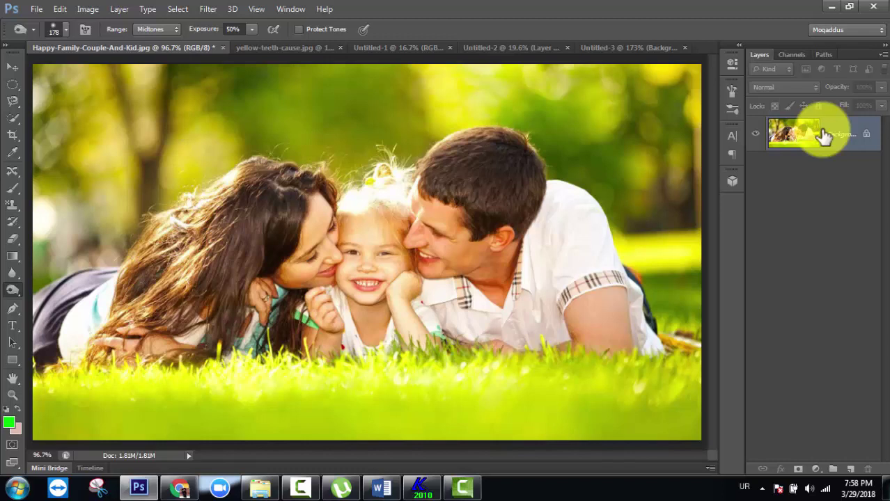
{"action": "left_click_drag", "start_coordinate": [830, 136], "coordinate": [851, 467]}
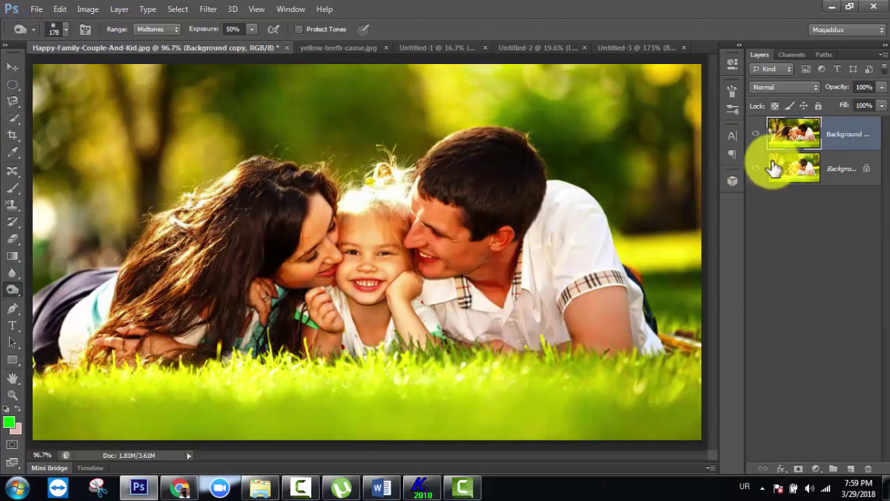
Burn the trees and grass of the family photo further on the Background copy layer and compare the result with the original
{"action": "left_click", "coordinate": [756, 134]}
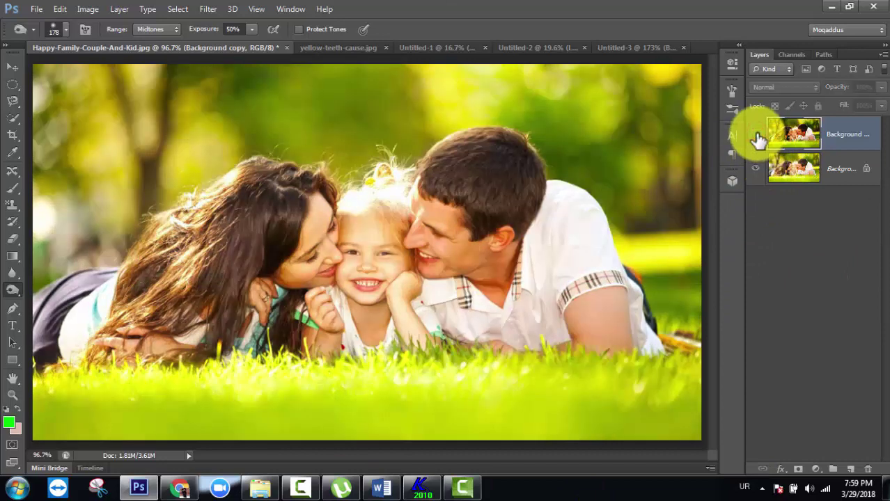
{"action": "left_click", "coordinate": [755, 135]}
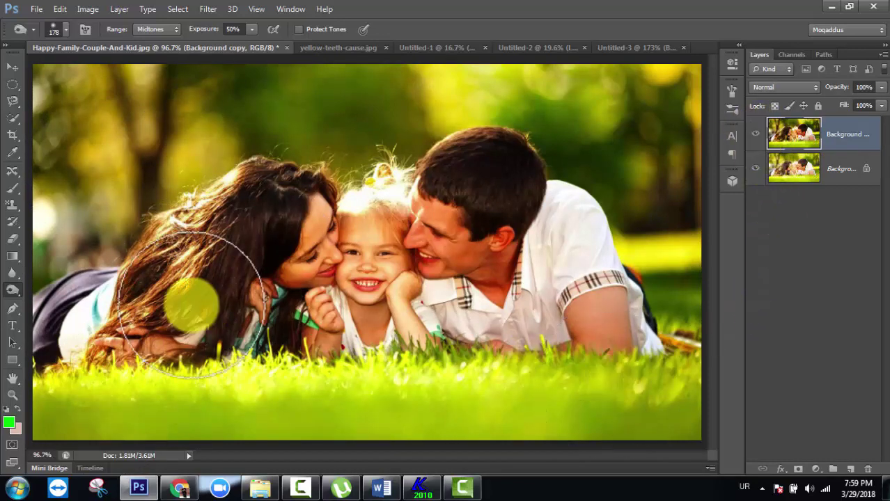
{"action": "mouse_move", "coordinate": [134, 157]}
{"action": "left_mouse_down"}
{"action": "mouse_move", "coordinate": [185, 72]}
{"action": "mouse_move", "coordinate": [60, 120]}
{"action": "mouse_move", "coordinate": [271, 55]}
{"action": "mouse_move", "coordinate": [166, 81]}
{"action": "mouse_move", "coordinate": [61, 184]}
{"action": "mouse_move", "coordinate": [109, 159]}
{"action": "left_mouse_up"}
{"action": "mouse_move", "coordinate": [689, 67]}
{"action": "left_mouse_down"}
{"action": "mouse_move", "coordinate": [656, 49]}
{"action": "mouse_move", "coordinate": [683, 90]}
{"action": "mouse_move", "coordinate": [675, 193]}
{"action": "mouse_move", "coordinate": [721, 389]}
{"action": "mouse_move", "coordinate": [643, 131]}
{"action": "mouse_move", "coordinate": [561, 89]}
{"action": "mouse_move", "coordinate": [213, 92]}
{"action": "mouse_move", "coordinate": [161, 111]}
{"action": "mouse_move", "coordinate": [92, 200]}
{"action": "mouse_move", "coordinate": [103, 120]}
{"action": "mouse_move", "coordinate": [88, 189]}
{"action": "mouse_move", "coordinate": [52, 259]}
{"action": "mouse_move", "coordinate": [37, 259]}
{"action": "mouse_move", "coordinate": [155, 104]}
{"action": "mouse_move", "coordinate": [83, 92]}
{"action": "mouse_move", "coordinate": [425, 31]}
{"action": "mouse_move", "coordinate": [200, 113]}
{"action": "mouse_move", "coordinate": [413, 109]}
{"action": "mouse_move", "coordinate": [455, 78]}
{"action": "mouse_move", "coordinate": [21, 78]}
{"action": "mouse_move", "coordinate": [13, 97]}
{"action": "left_mouse_up"}
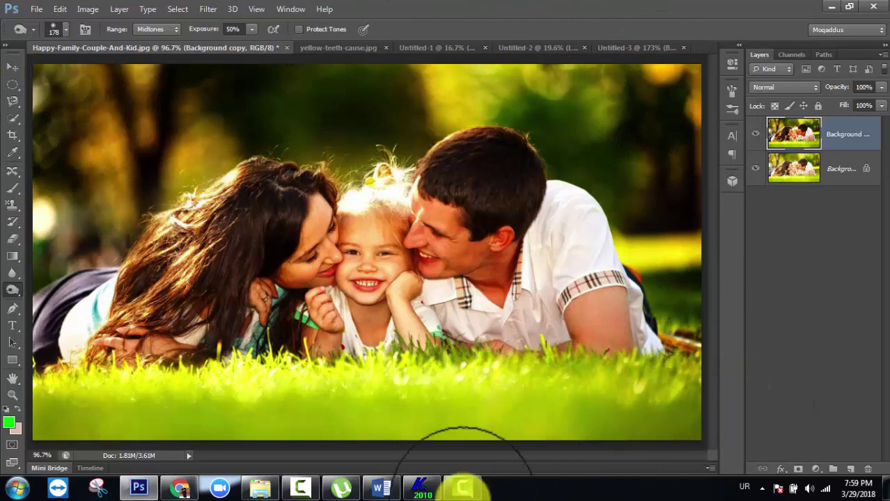
{"action": "mouse_move", "coordinate": [28, 418]}
{"action": "left_mouse_down"}
{"action": "mouse_move", "coordinate": [888, 419]}
{"action": "mouse_move", "coordinate": [9, 386]}
{"action": "mouse_move", "coordinate": [14, 426]}
{"action": "mouse_move", "coordinate": [575, 391]}
{"action": "mouse_move", "coordinate": [201, 293]}
{"action": "left_mouse_up"}
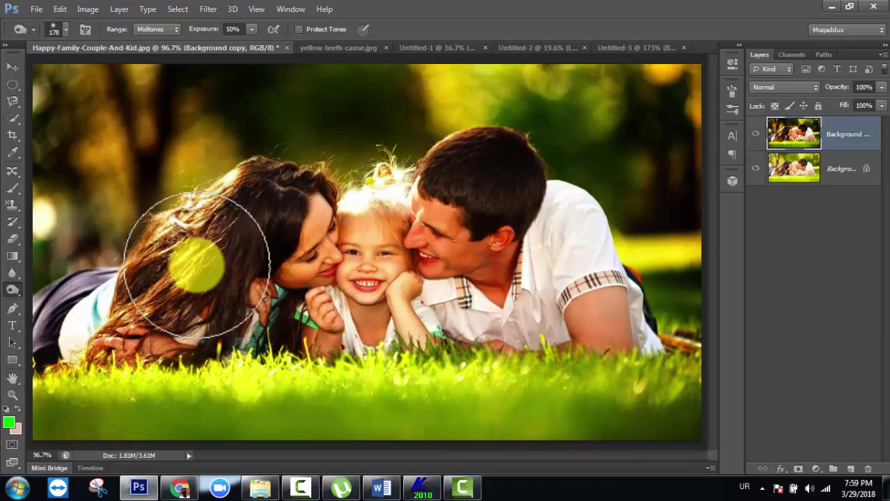
{"action": "mouse_move", "coordinate": [55, 305]}
{"action": "left_mouse_down"}
{"action": "mouse_move", "coordinate": [51, 349]}
{"action": "mouse_move", "coordinate": [296, 437]}
{"action": "mouse_move", "coordinate": [680, 428]}
{"action": "mouse_move", "coordinate": [2, 389]}
{"action": "mouse_move", "coordinate": [662, 463]}
{"action": "left_mouse_up"}
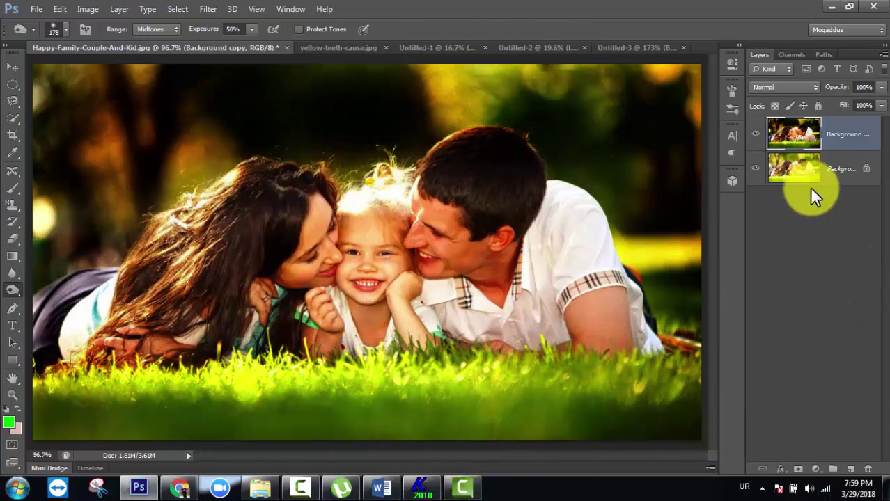
{"action": "left_click", "coordinate": [756, 135]}
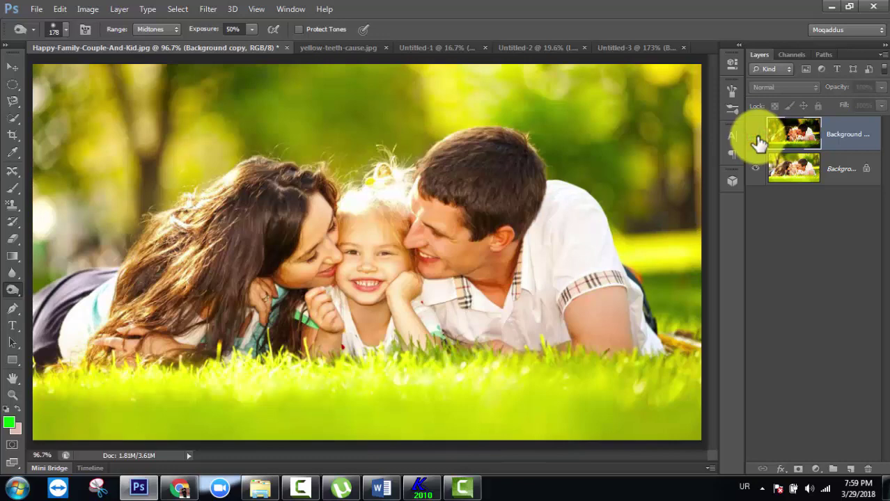
{"action": "left_click", "coordinate": [756, 136]}
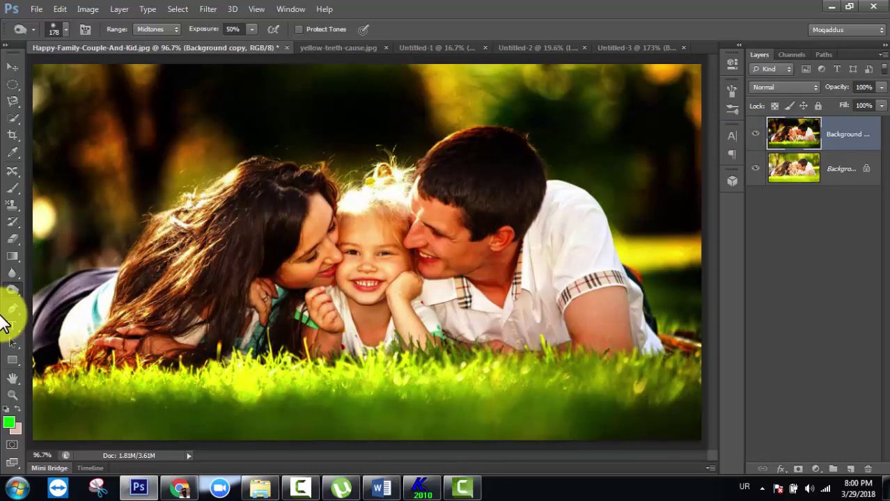
Switch to the Sponge Tool and open flowers-wallpaper-24.jpg from the Background Images folder on the Desktop
{"action": "right_click", "coordinate": [12, 292]}
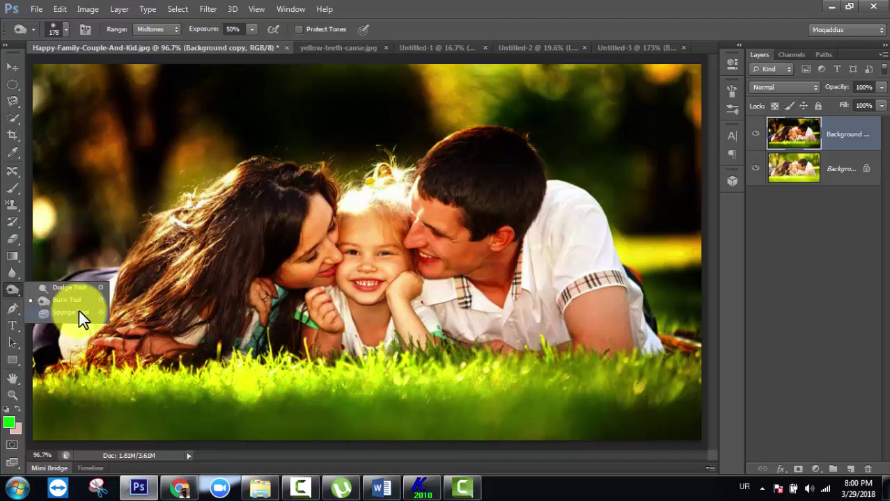
{"action": "left_click", "coordinate": [78, 309]}
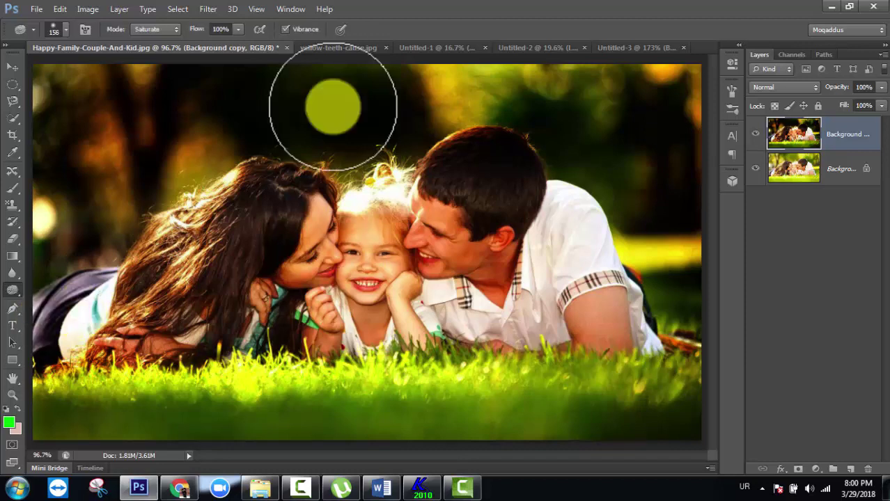
{"action": "left_click", "coordinate": [36, 9]}
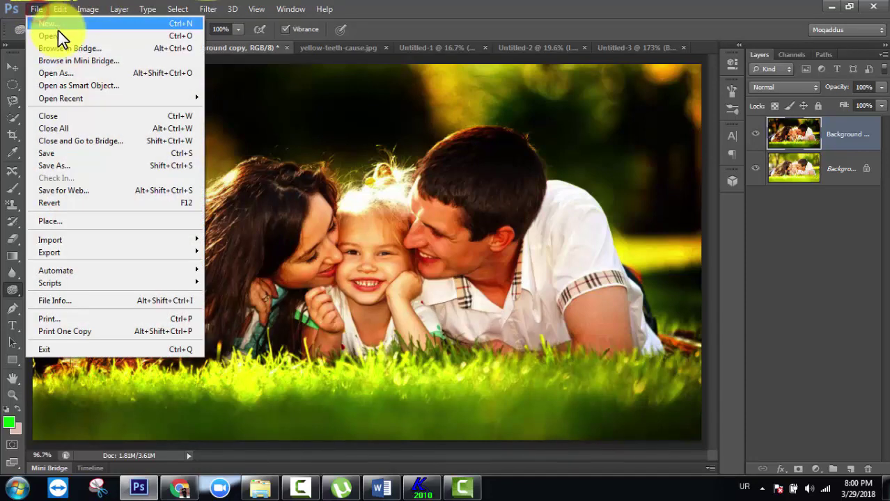
{"action": "left_click", "coordinate": [58, 30]}
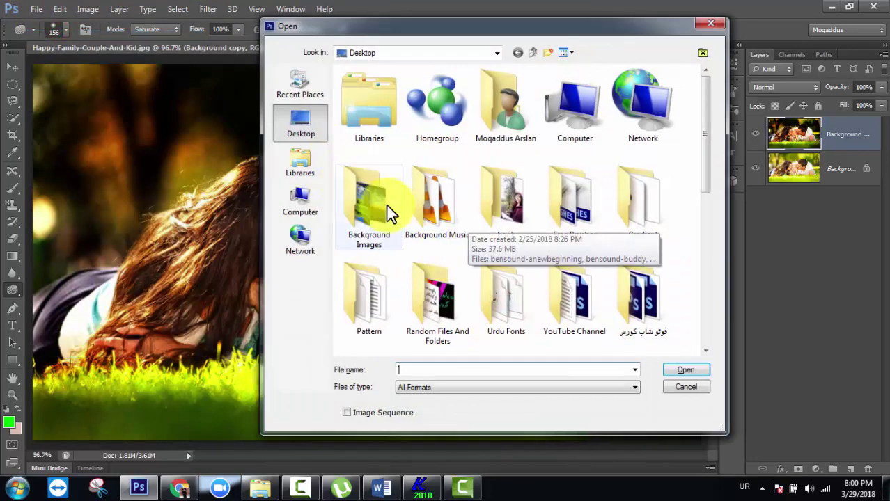
{"action": "double_click", "coordinate": [360, 202]}
{"action": "left_click", "coordinate": [483, 195]}
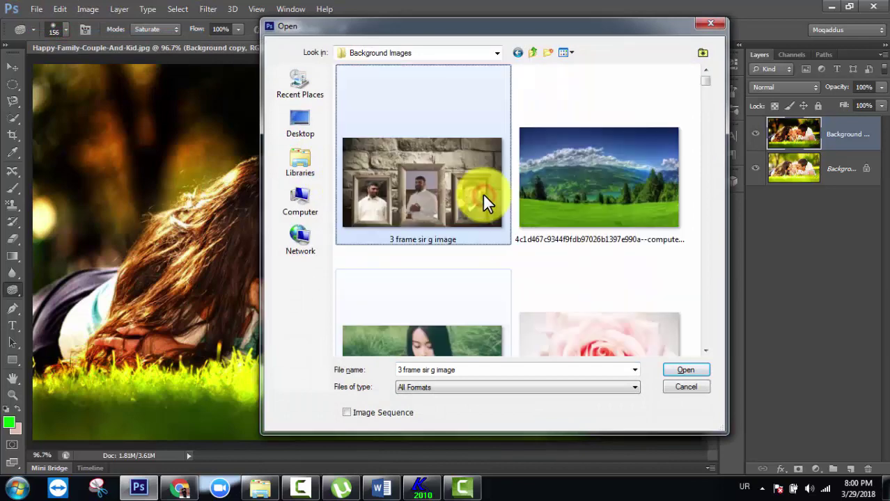
{"action": "scroll", "coordinate": [483, 194], "scroll_direction": "down", "scroll_amount": 5}
{"action": "scroll", "coordinate": [483, 194], "scroll_direction": "down", "scroll_amount": 2}
{"action": "scroll", "coordinate": [483, 193], "scroll_direction": "down", "scroll_amount": 2}
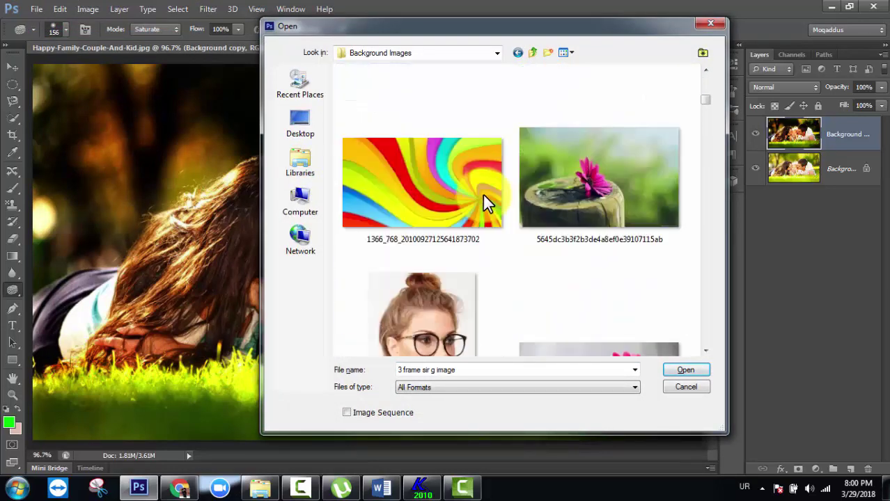
{"action": "scroll", "coordinate": [483, 194], "scroll_direction": "down", "scroll_amount": 8}
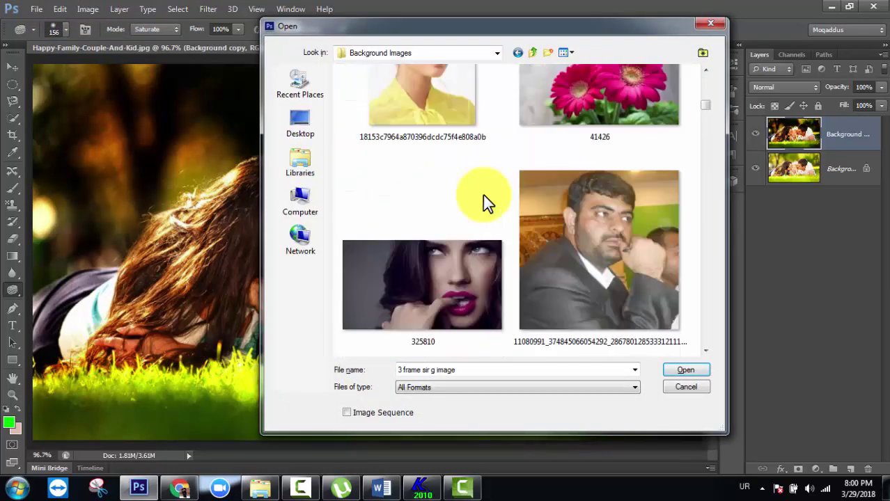
{"action": "scroll", "coordinate": [485, 202], "scroll_direction": "down", "scroll_amount": 8}
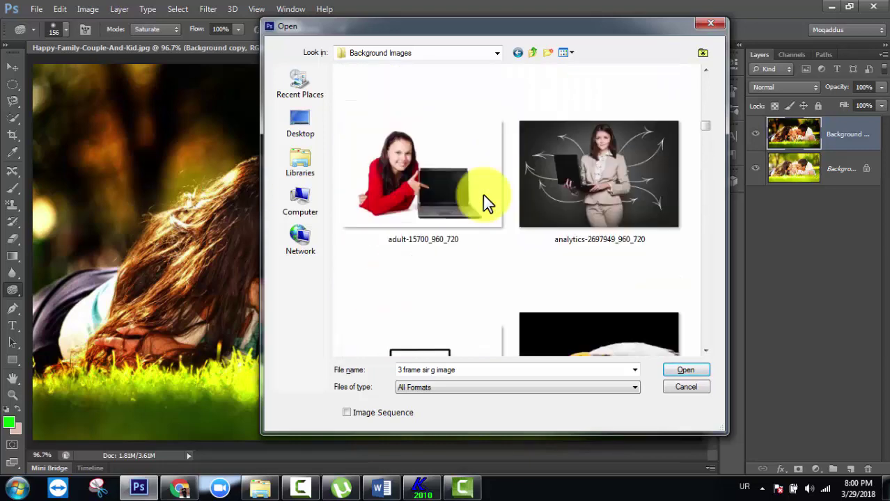
{"action": "scroll", "coordinate": [485, 202], "scroll_direction": "down", "scroll_amount": 6}
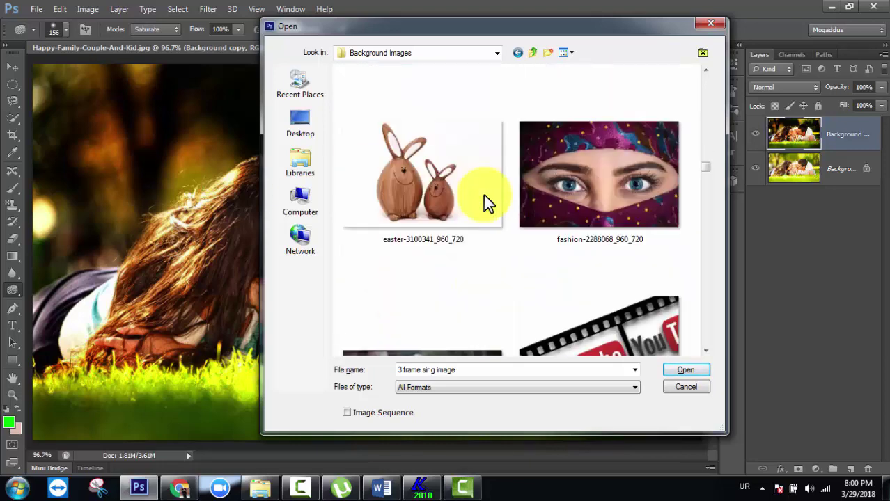
{"action": "scroll", "coordinate": [485, 202], "scroll_direction": "down", "scroll_amount": 4}
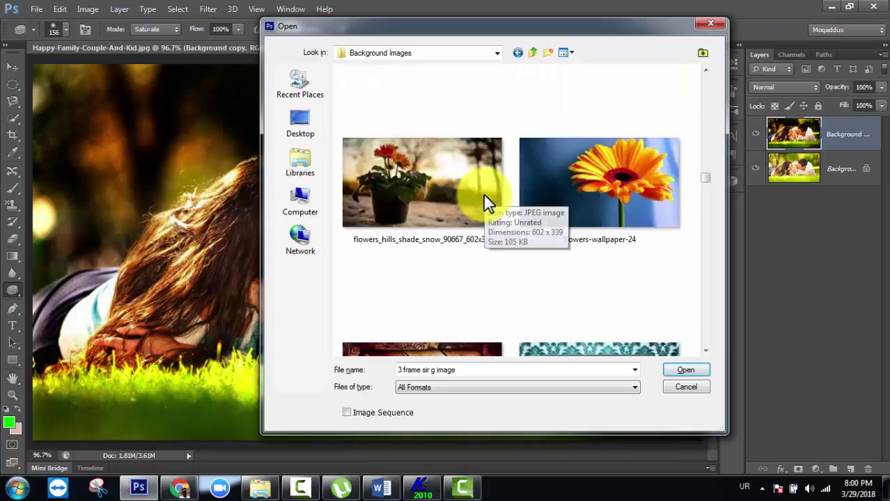
{"action": "scroll", "coordinate": [485, 201], "scroll_direction": "up", "scroll_amount": 3}
{"action": "double_click", "coordinate": [599, 186]}
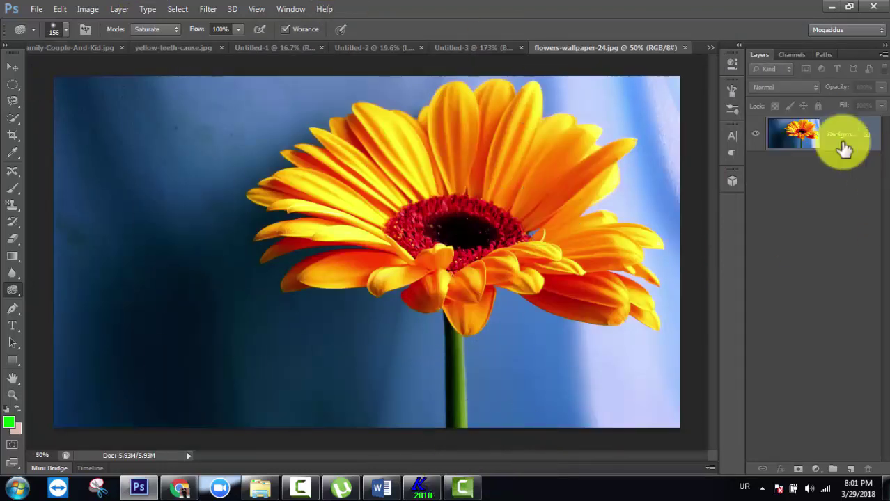
Duplicate the flower's Background layer and saturate the flower and backdrop on the copy with the Sponge Tool in Saturate mode at 100% flow
{"action": "left_click_drag", "start_coordinate": [843, 145], "coordinate": [849, 465]}
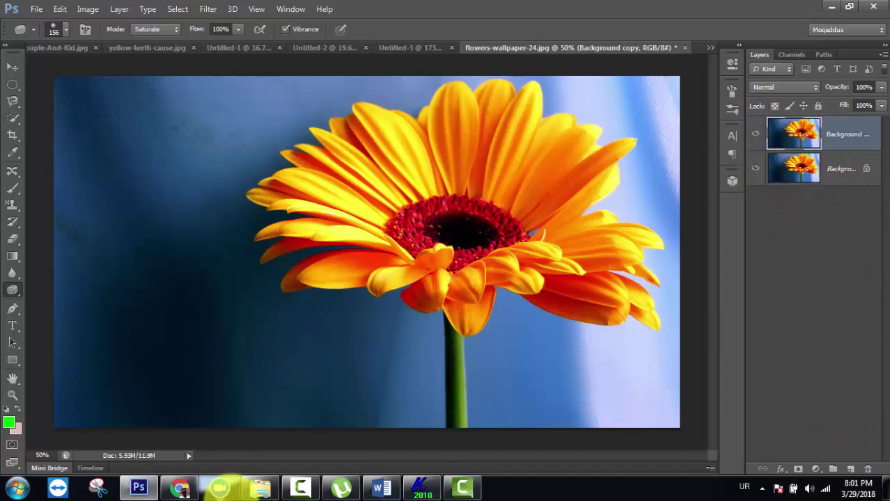
{"action": "left_click", "coordinate": [12, 298]}
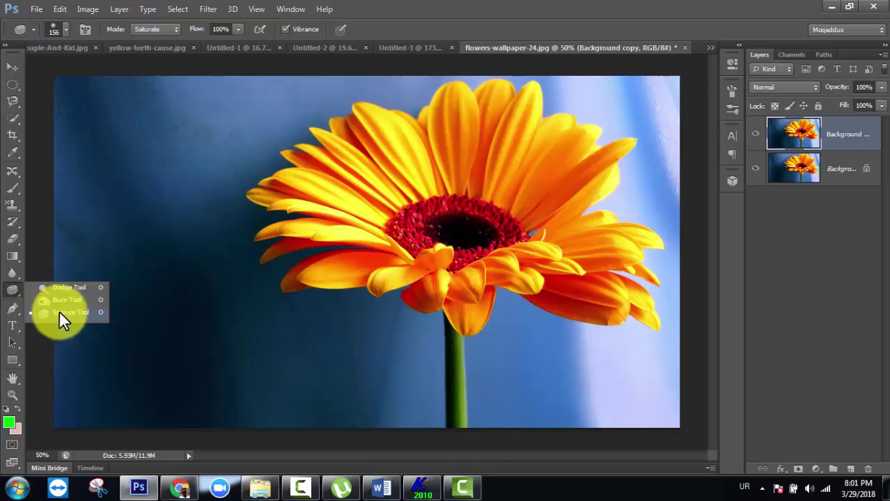
{"action": "left_click", "coordinate": [146, 29]}
{"action": "left_click", "coordinate": [146, 28]}
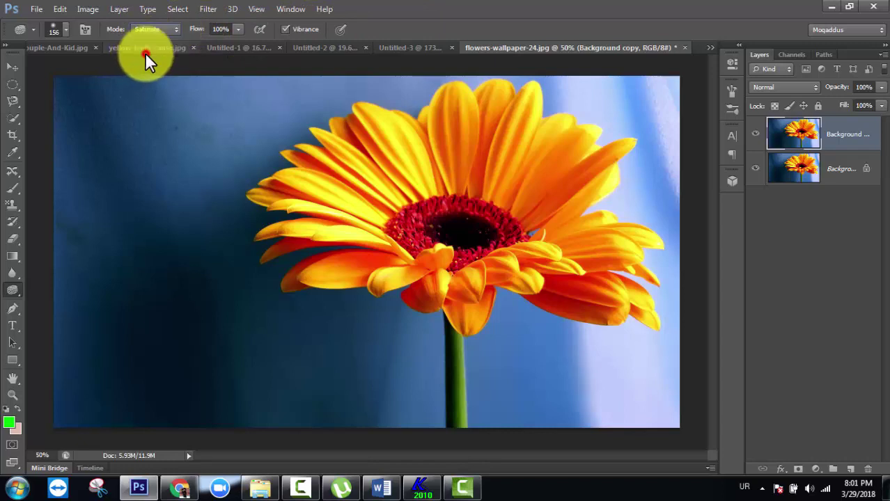
{"action": "left_click", "coordinate": [152, 28]}
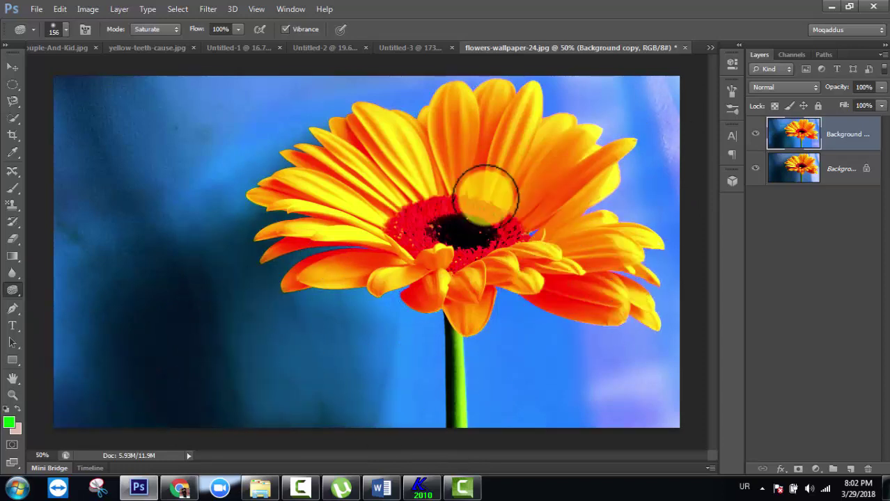
{"action": "mouse_move", "coordinate": [472, 234]}
{"action": "left_mouse_down"}
{"action": "mouse_move", "coordinate": [444, 211]}
{"action": "mouse_move", "coordinate": [463, 217]}
{"action": "mouse_move", "coordinate": [433, 241]}
{"action": "mouse_move", "coordinate": [463, 218]}
{"action": "mouse_move", "coordinate": [487, 279]}
{"action": "mouse_move", "coordinate": [404, 195]}
{"action": "left_mouse_up"}
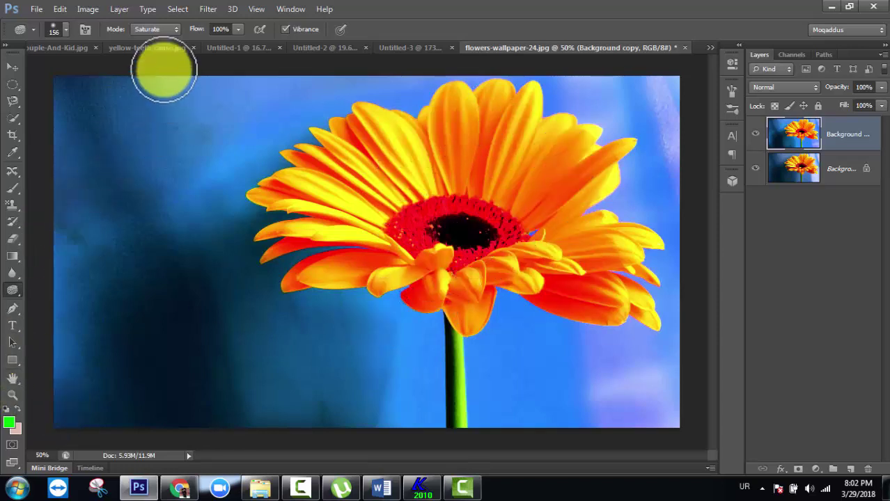
Set the Sponge Tool to Desaturate mode and brush over the flower's centre and petals
{"action": "left_click", "coordinate": [151, 28]}
{"action": "left_click", "coordinate": [153, 43]}
{"action": "mouse_move", "coordinate": [471, 193]}
{"action": "left_mouse_down"}
{"action": "mouse_move", "coordinate": [454, 236]}
{"action": "mouse_move", "coordinate": [429, 224]}
{"action": "mouse_move", "coordinate": [477, 221]}
{"action": "mouse_move", "coordinate": [417, 230]}
{"action": "left_mouse_up"}
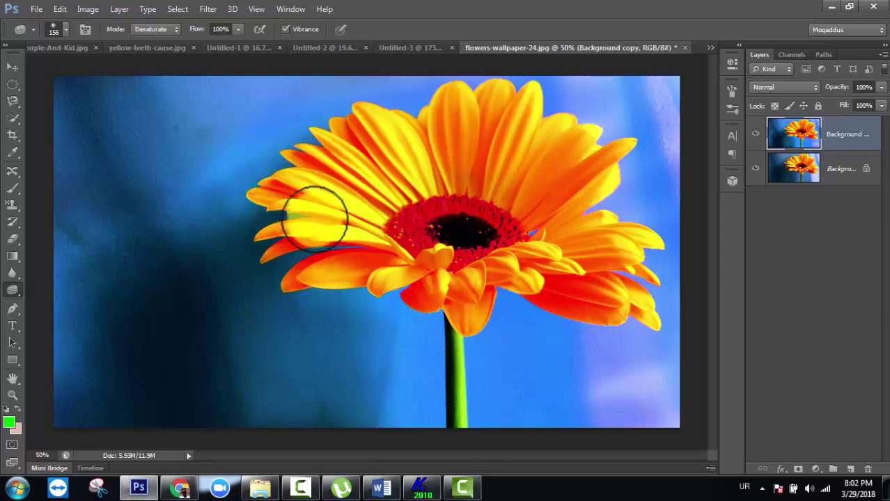
Enlarge the sponge brush to 370 px, desaturate the flower and backdrop, and compare the copy with the original layer
{"action": "right_click", "coordinate": [333, 189]}
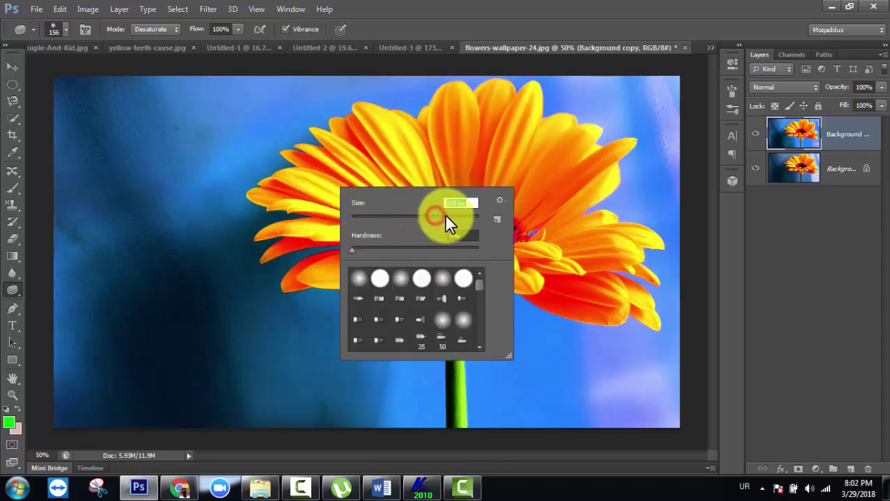
{"action": "mouse_move", "coordinate": [444, 214]}
{"action": "left_mouse_down"}
{"action": "mouse_move", "coordinate": [427, 143]}
{"action": "mouse_move", "coordinate": [454, 234]}
{"action": "mouse_move", "coordinate": [457, 142]}
{"action": "mouse_move", "coordinate": [450, 195]}
{"action": "left_mouse_up"}
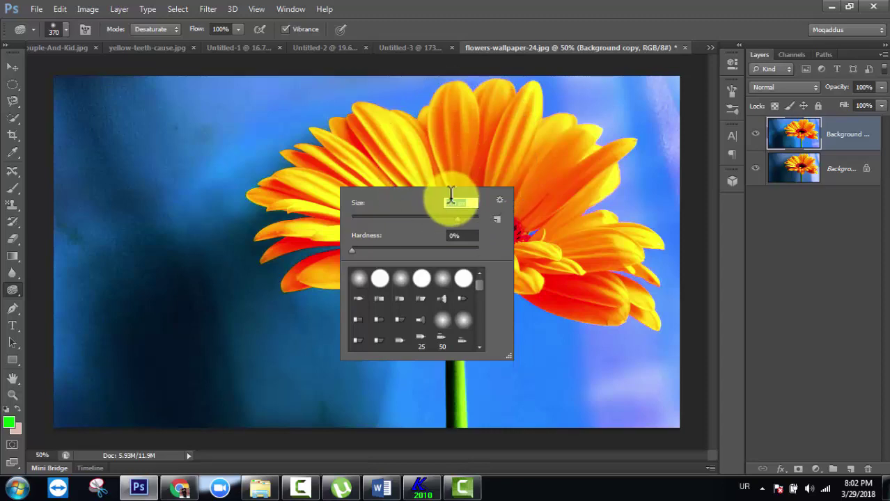
{"action": "left_click", "coordinate": [511, 27]}
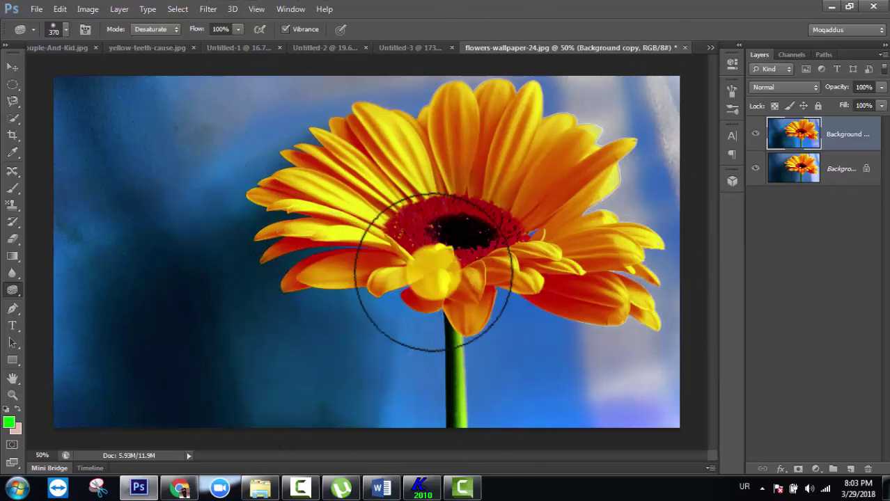
{"action": "left_click", "coordinate": [759, 138]}
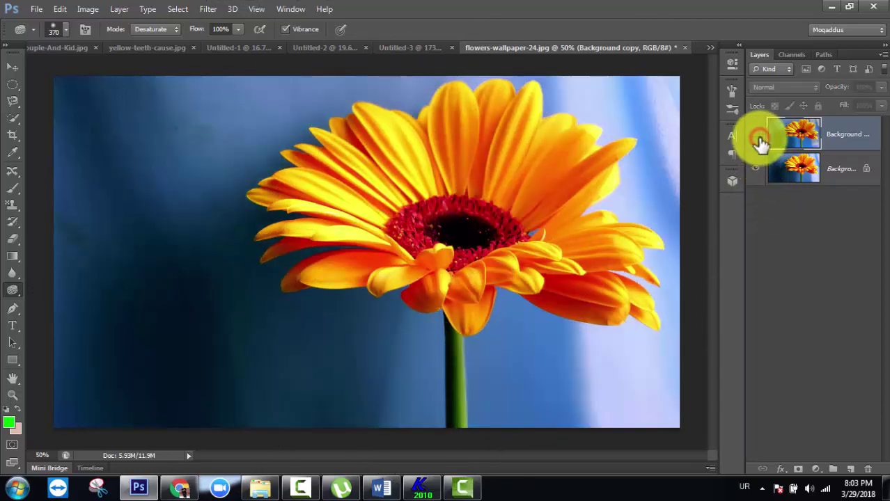
{"action": "left_click", "coordinate": [758, 137]}
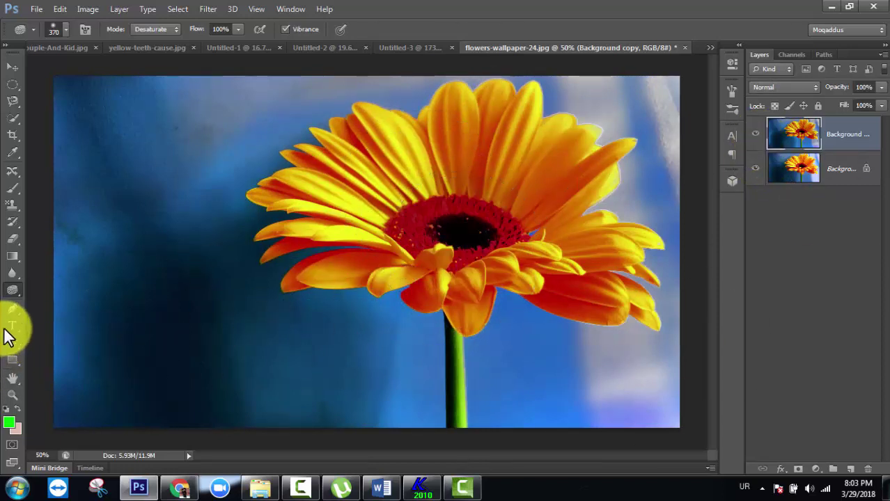
{"action": "right_click", "coordinate": [14, 291]}
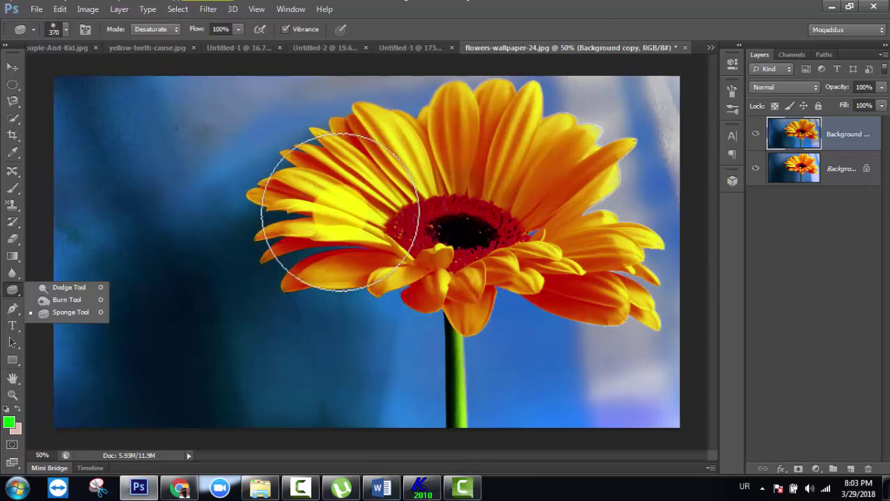
{"action": "mouse_move", "coordinate": [437, 205]}
{"action": "left_mouse_down"}
{"action": "mouse_move", "coordinate": [431, 165]}
{"action": "mouse_move", "coordinate": [391, 174]}
{"action": "mouse_move", "coordinate": [432, 162]}
{"action": "mouse_move", "coordinate": [394, 170]}
{"action": "left_mouse_up"}
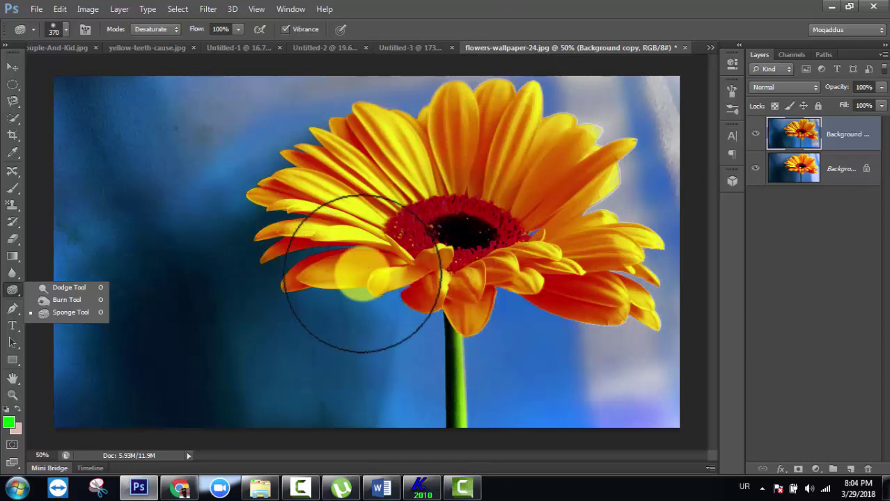
{"action": "left_click", "coordinate": [518, 31]}
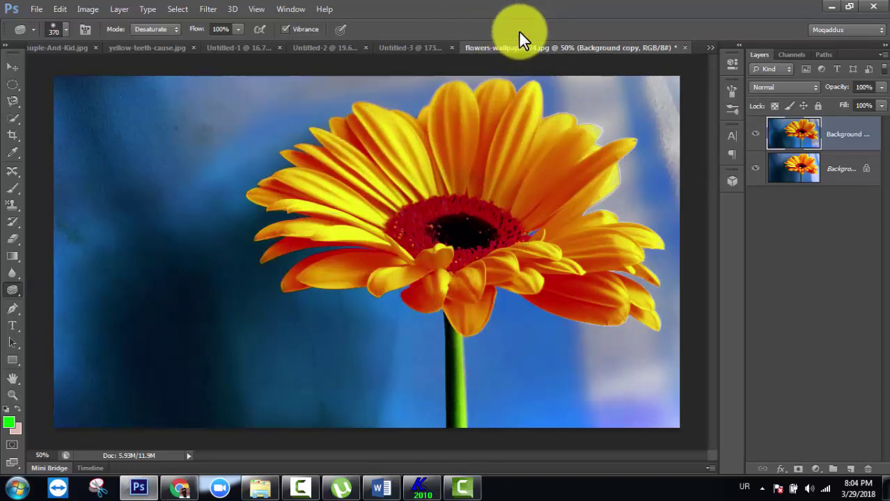